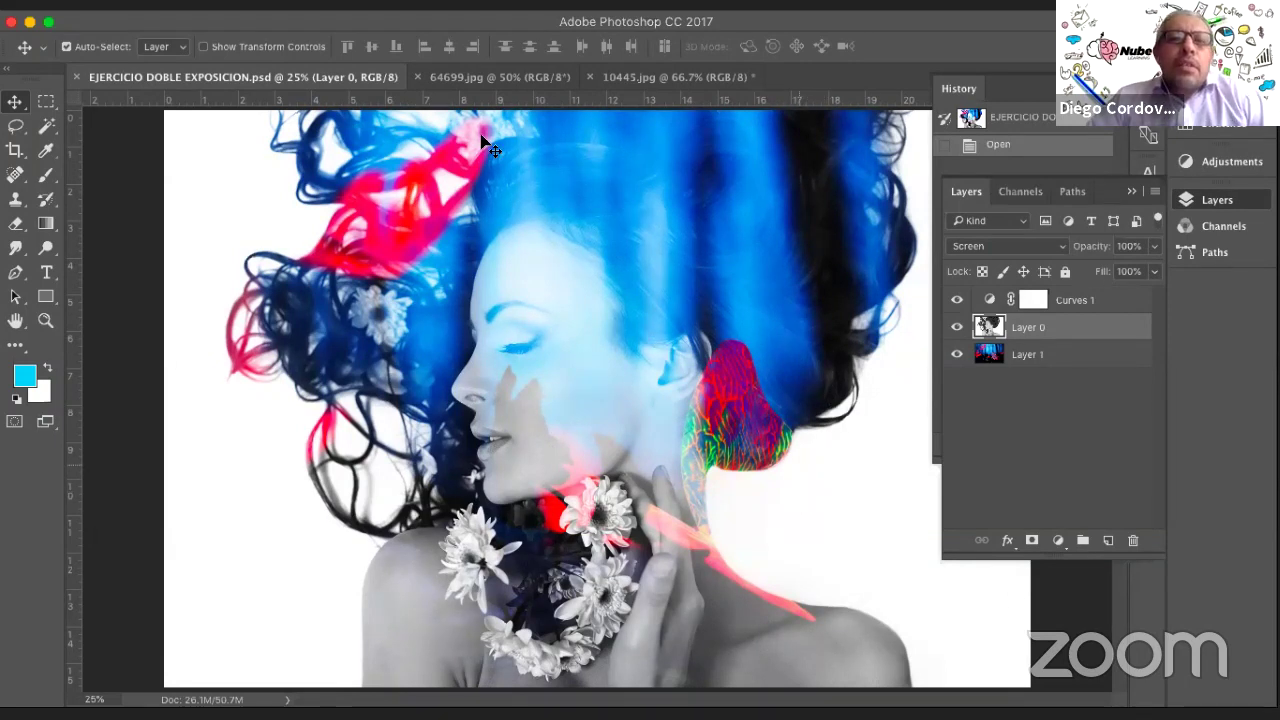
Paste the copied butterfly picture from 64699.jpg into the portrait document 10445.jpg as a new layer.
click(456, 80)
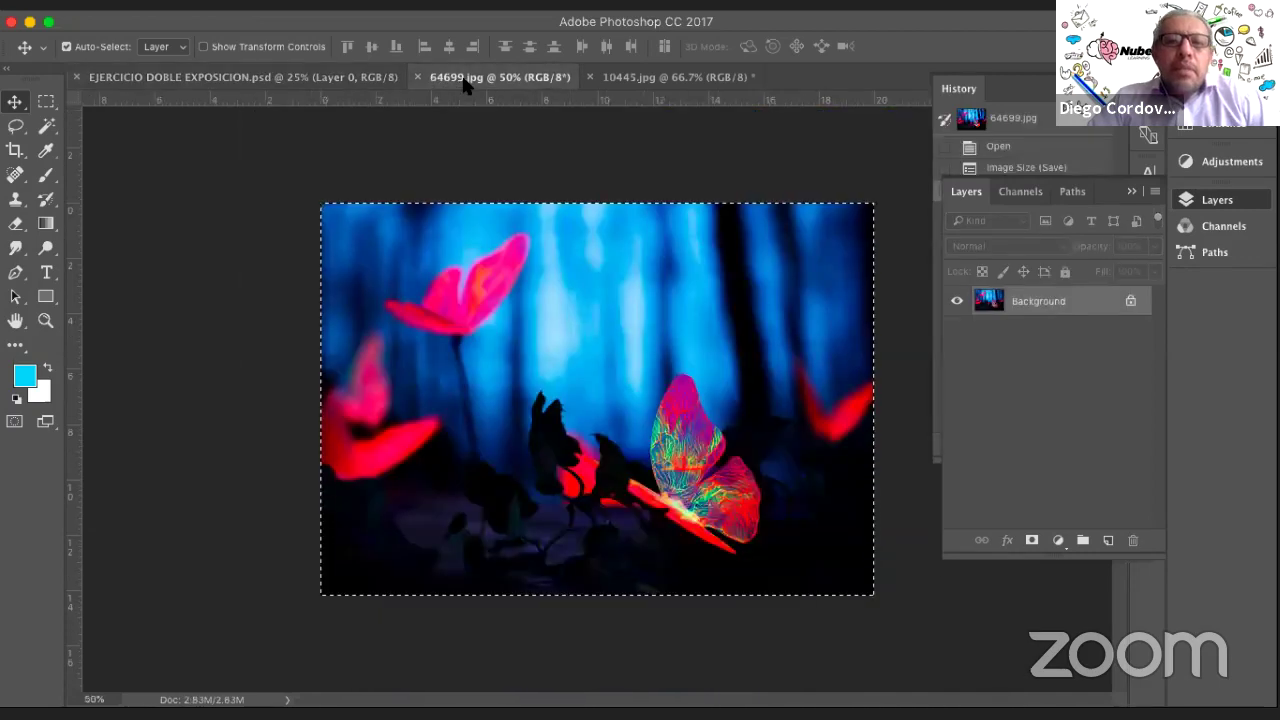
click(630, 80)
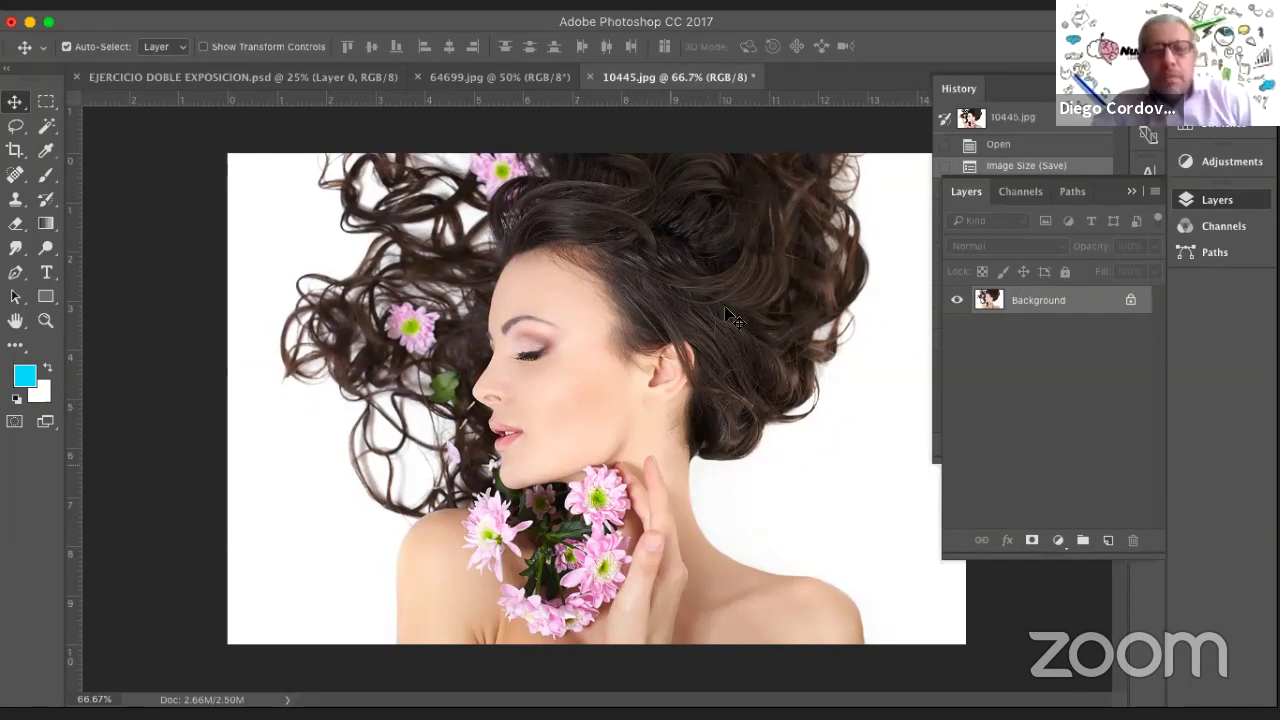
key(ctrl+shift+Tab)
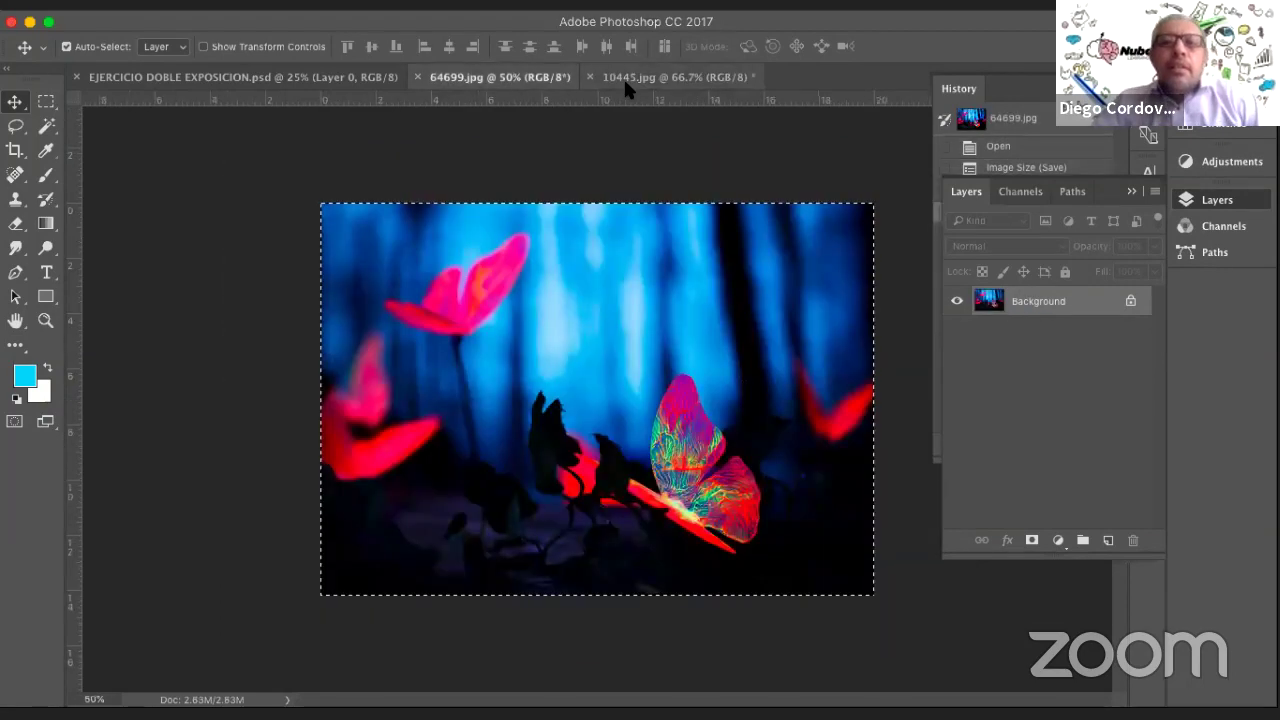
click(626, 80)
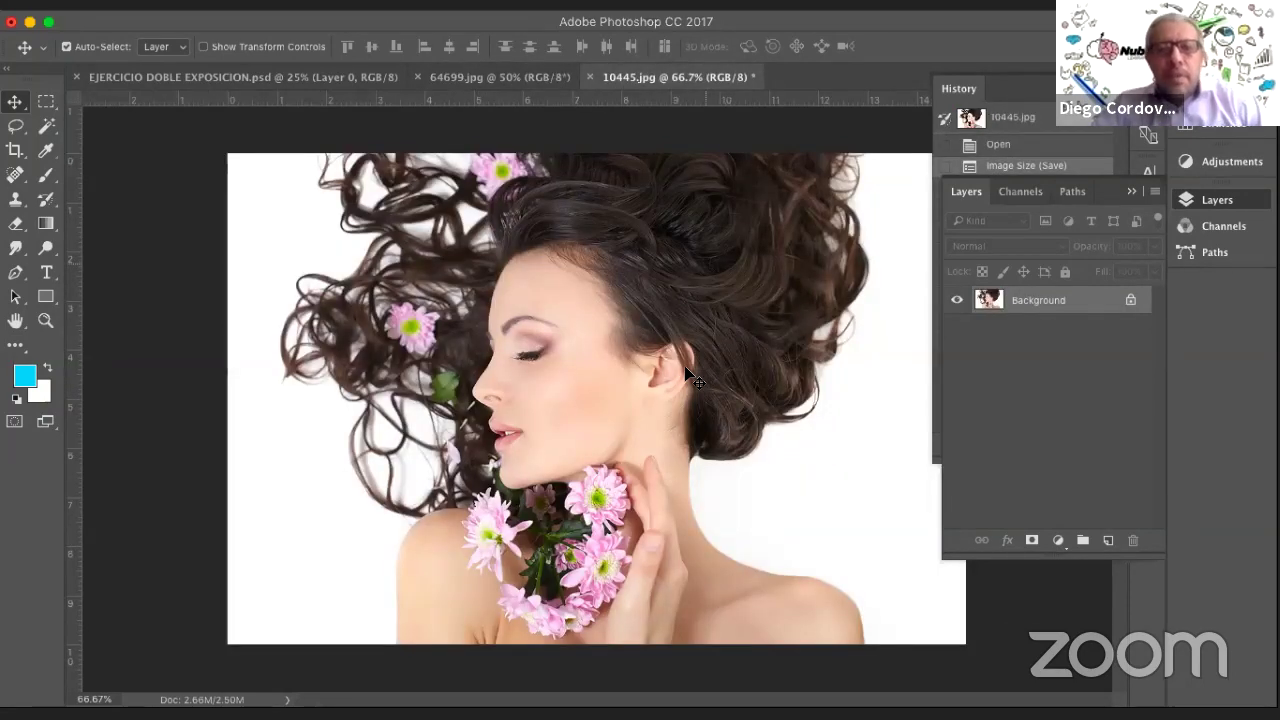
key(super+v)
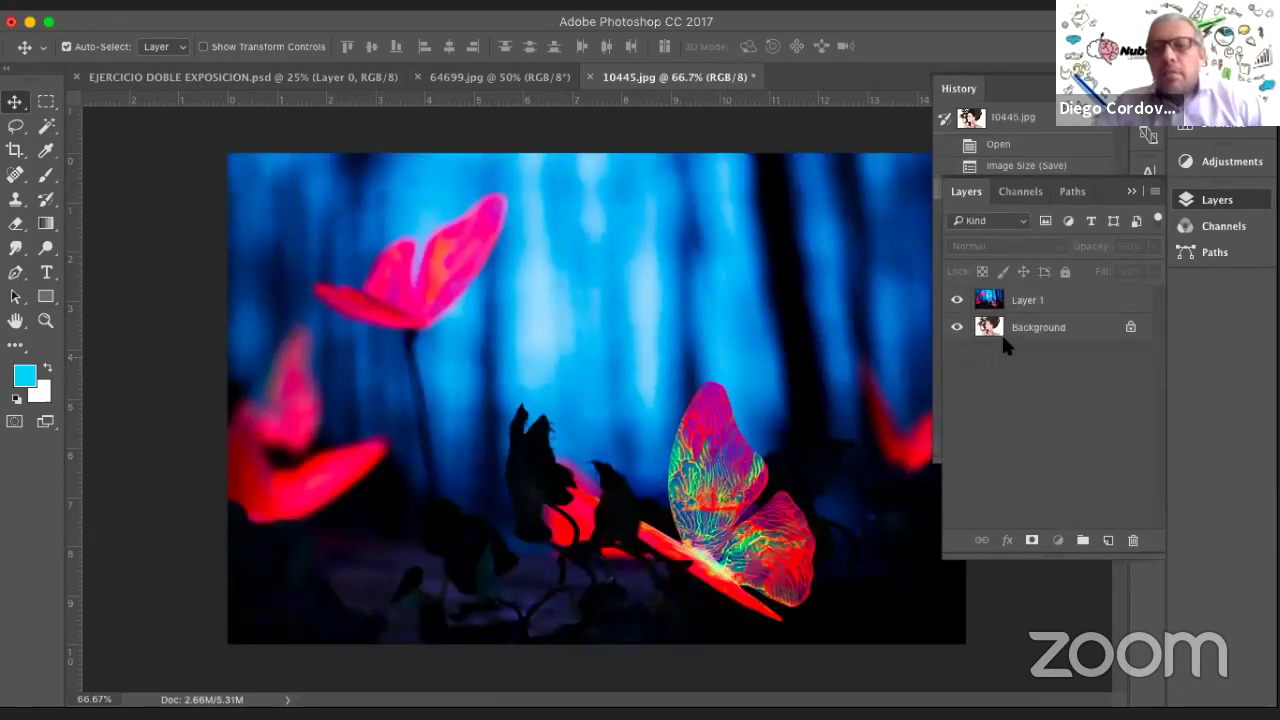
Convert the portrait's locked Background into a regular layer named Layer 0 and move the butterfly layer beneath it.
click(988, 327)
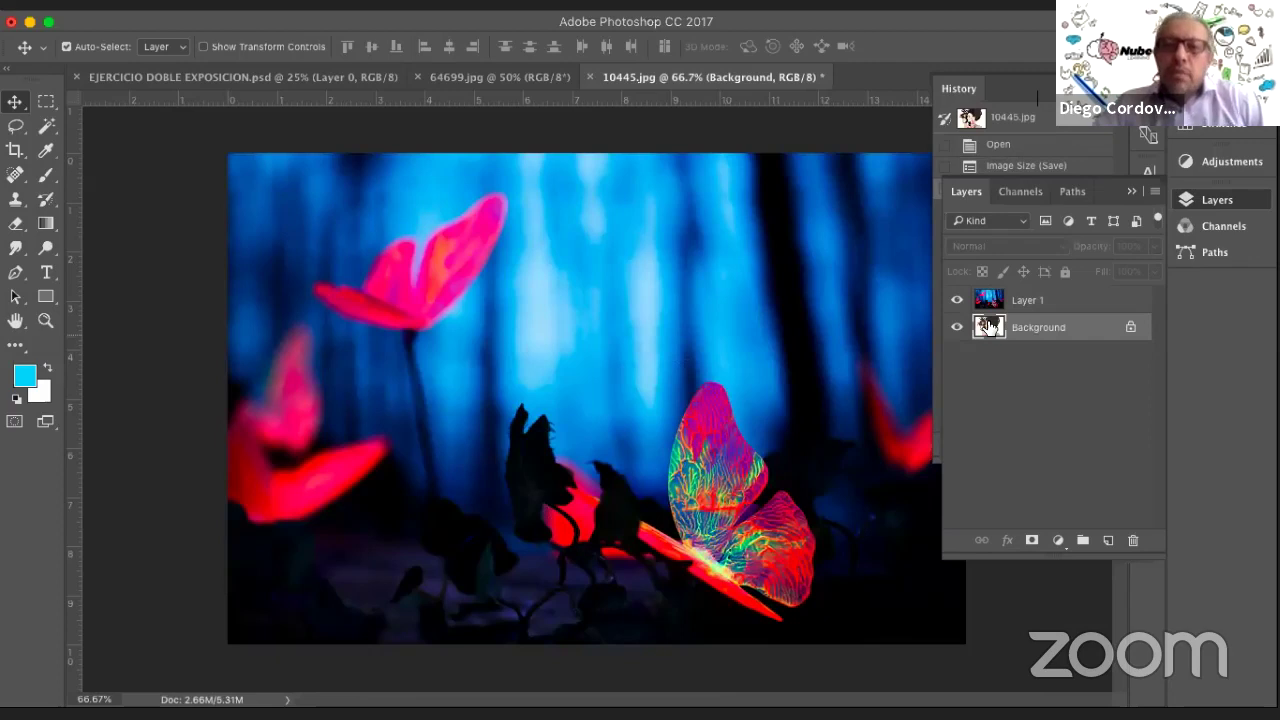
double_click(988, 327)
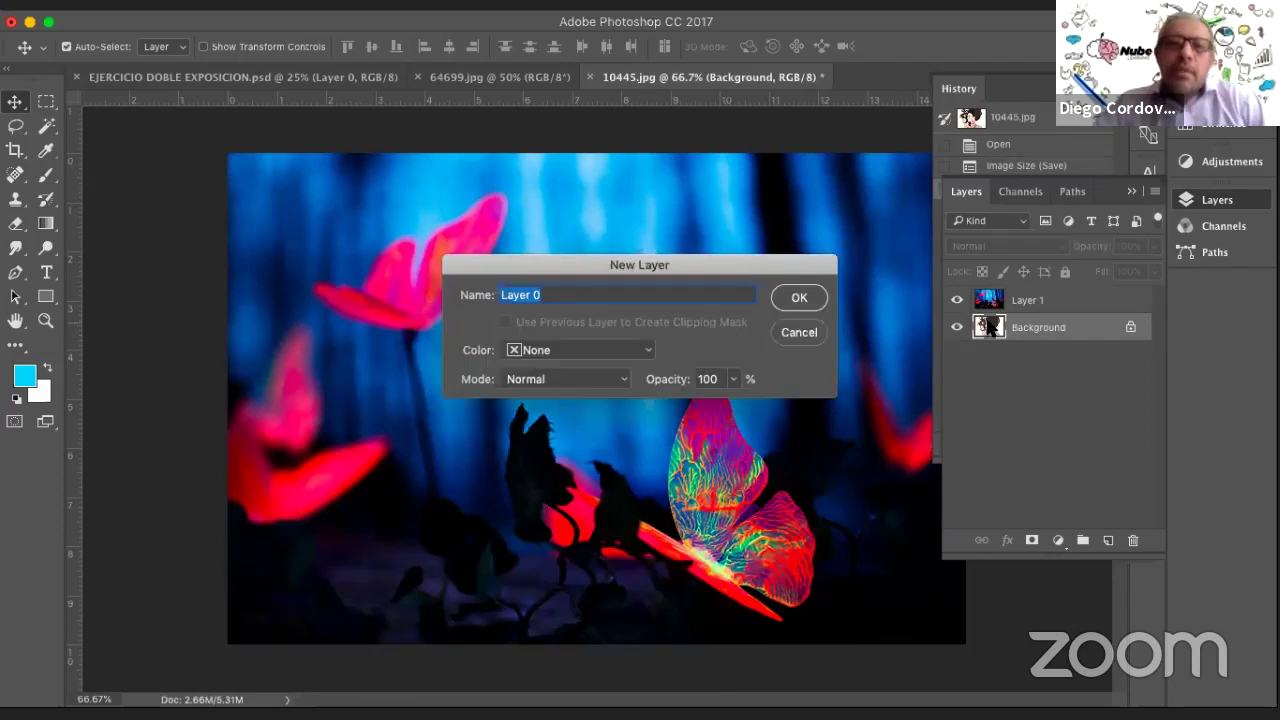
click(800, 298)
click(1031, 366)
drag(1003, 297, 987, 338)
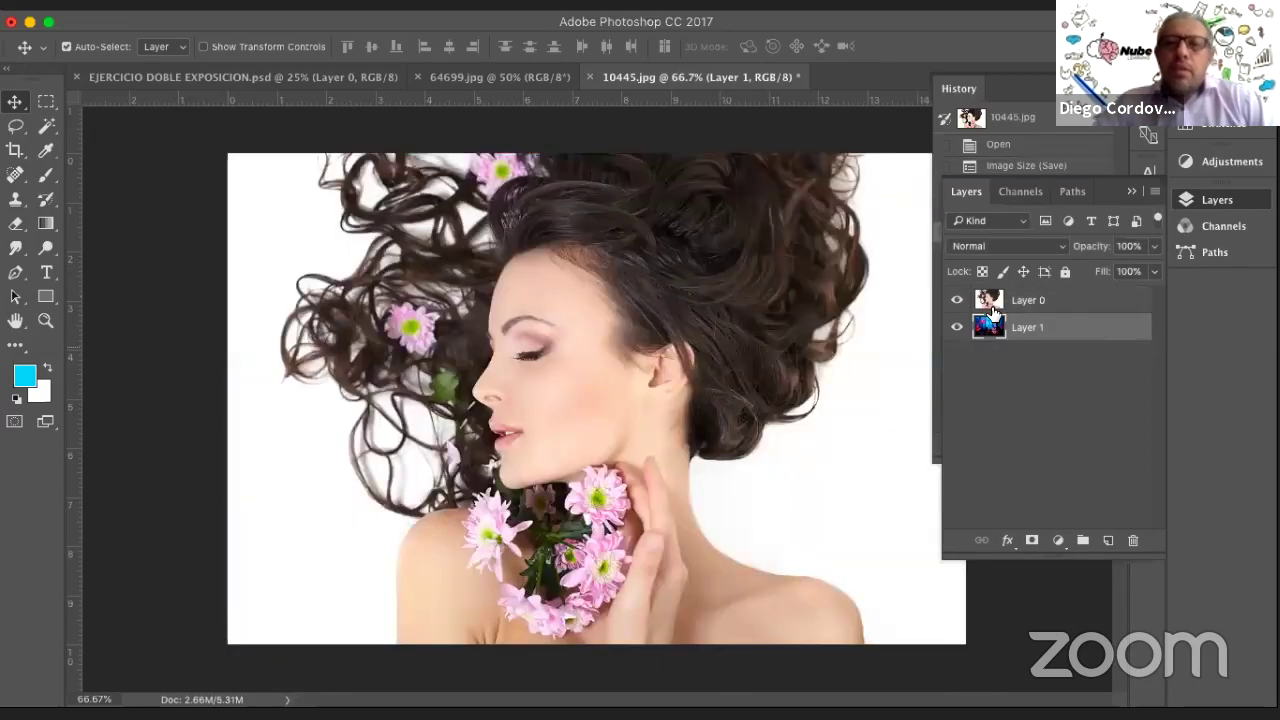
Desaturate the portrait layer, Layer 0, to make it black and white.
click(764, 320)
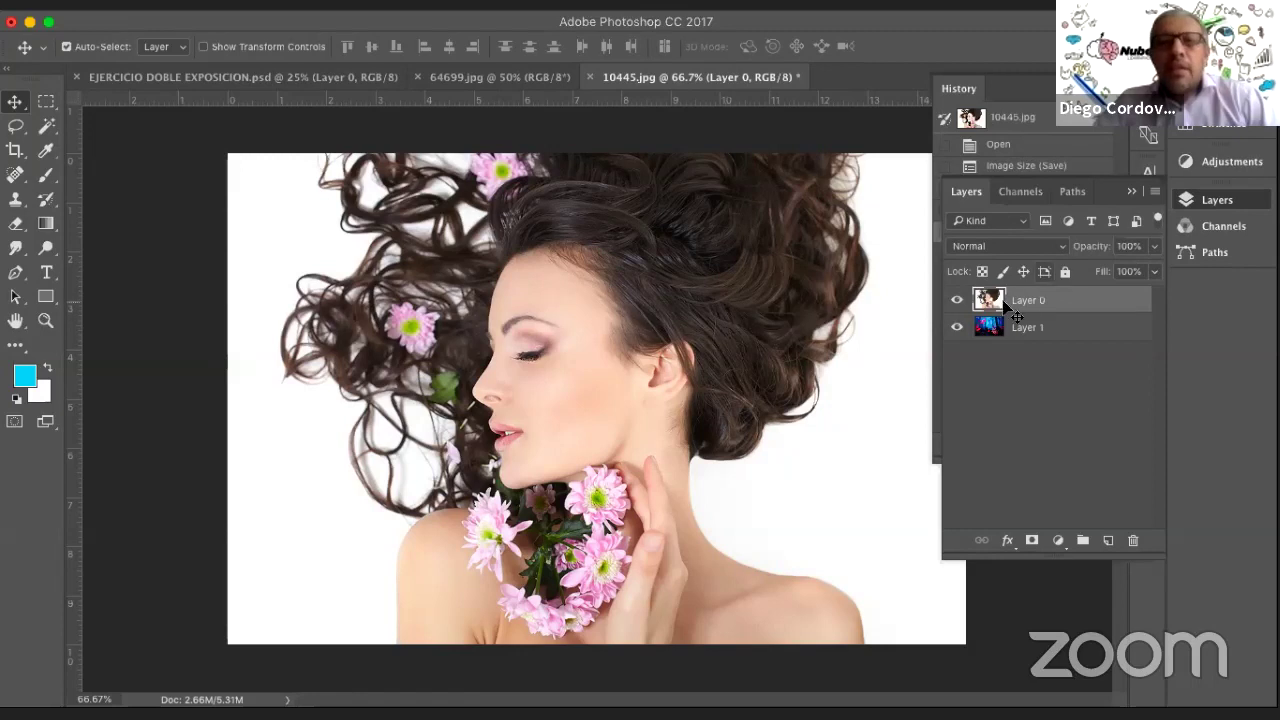
click(364, 9)
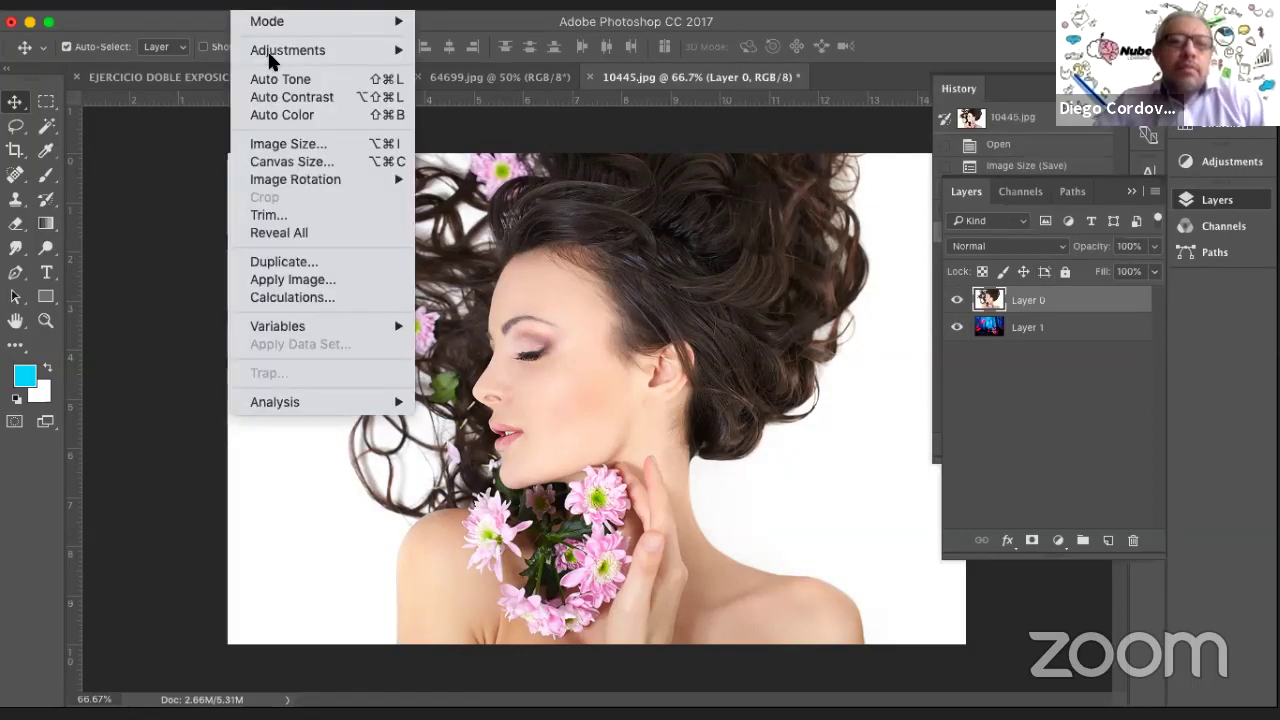
mouse_move(270, 60)
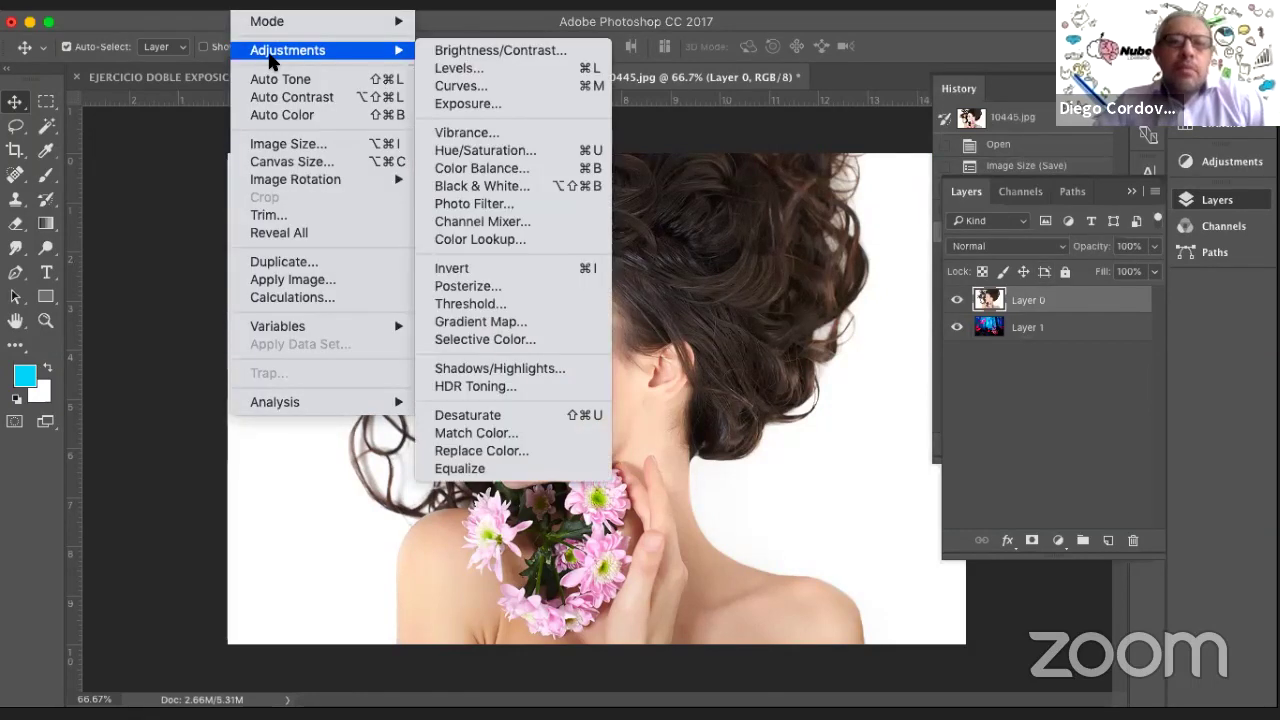
click(468, 416)
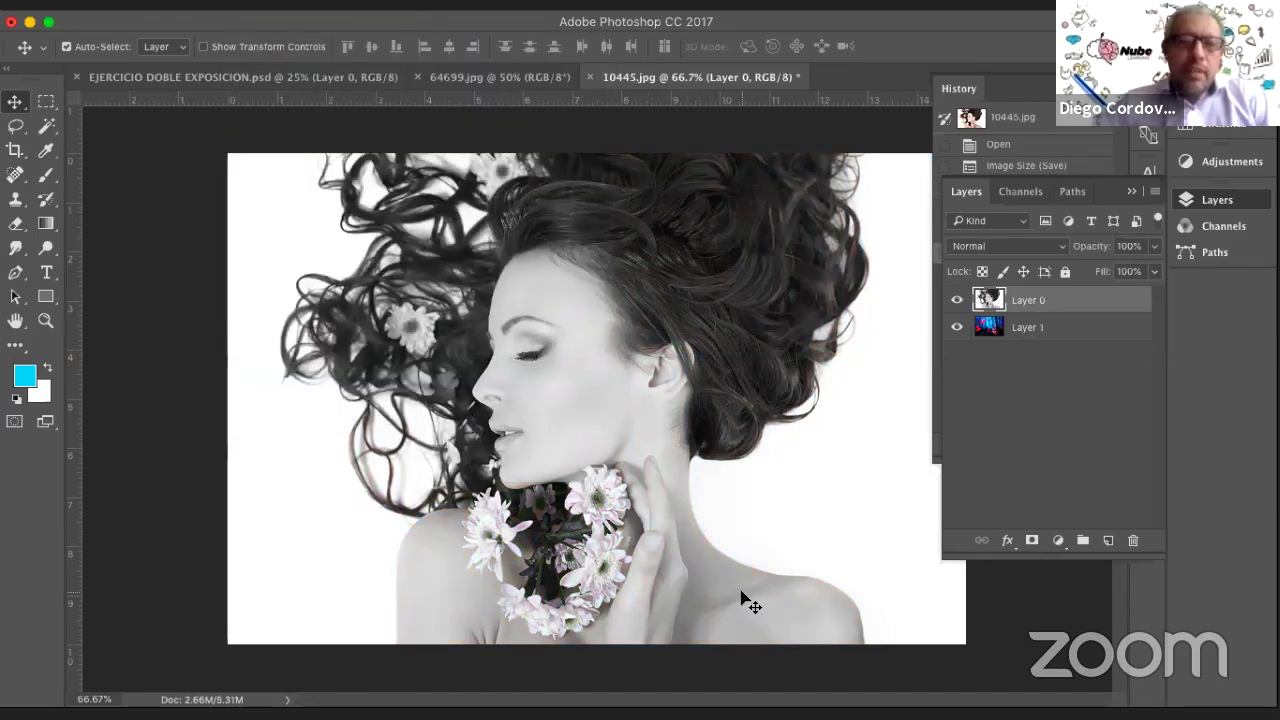
Set the blend mode of the portrait layer, Layer 0, to Screen.
click(1001, 424)
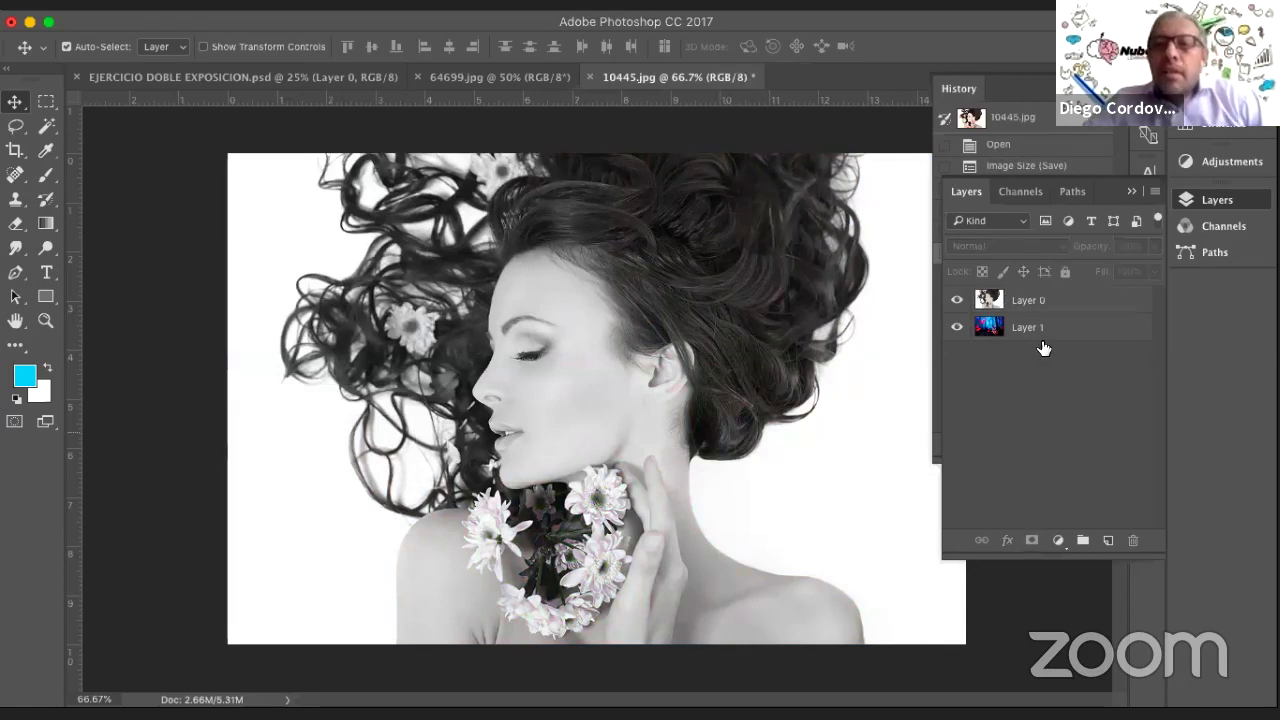
click(1022, 308)
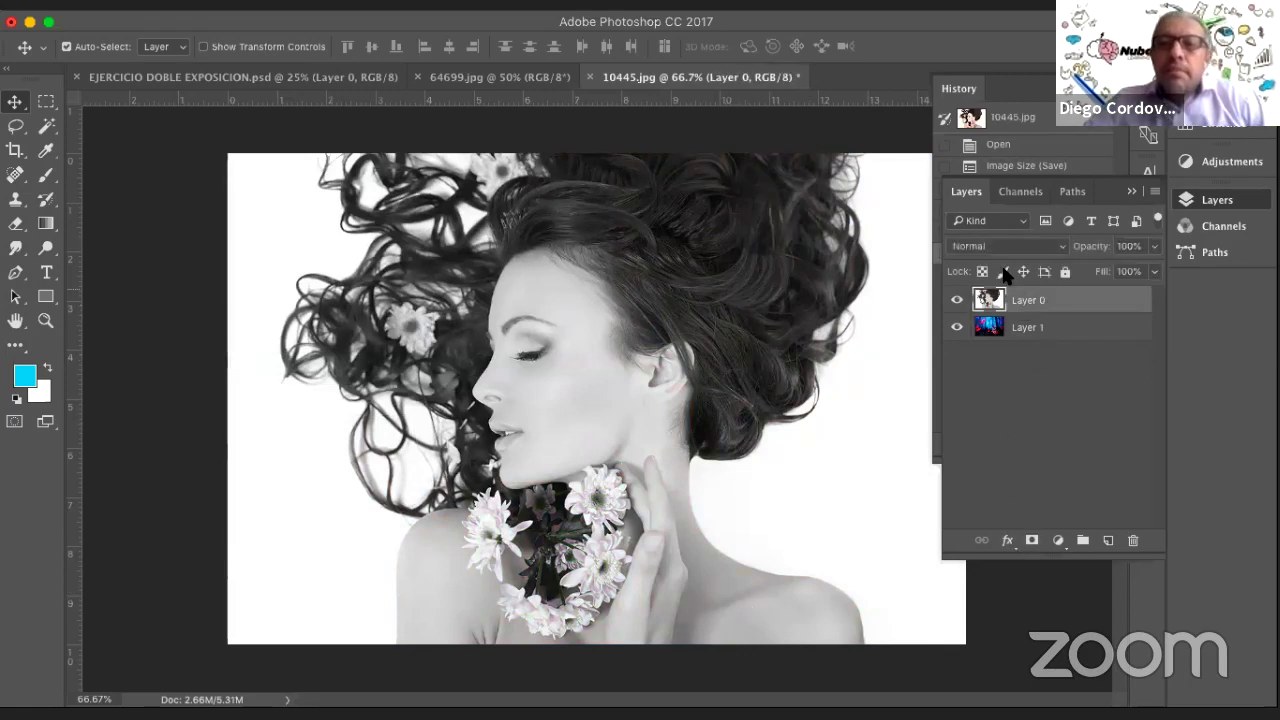
click(993, 248)
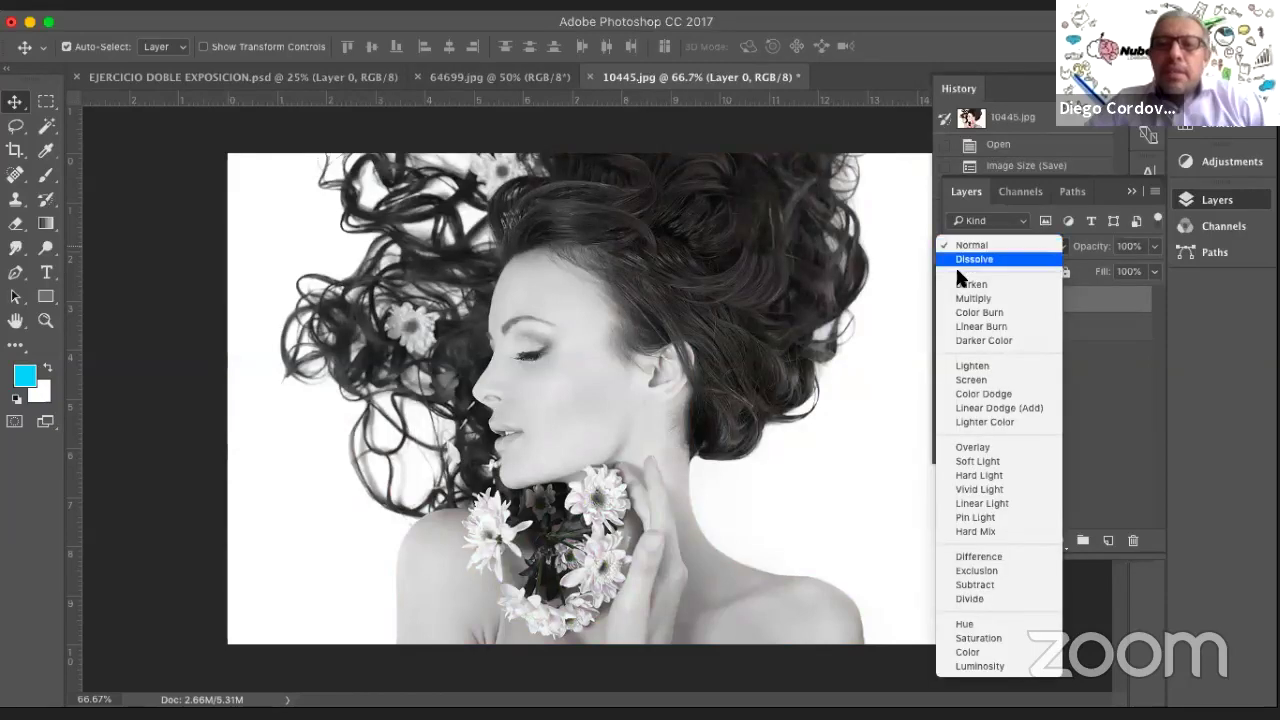
click(970, 381)
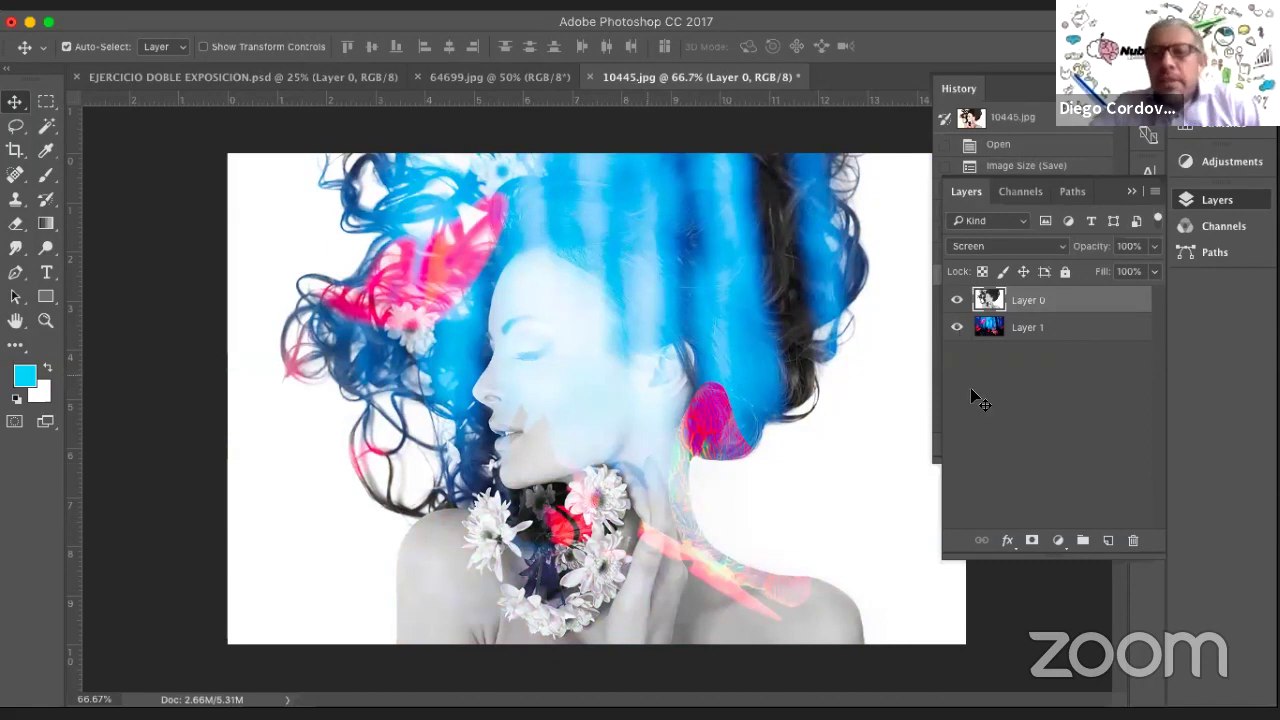
Add a Curves adjustment layer above the portrait and bend the RGB curve downward to darken the midtones.
click(1057, 541)
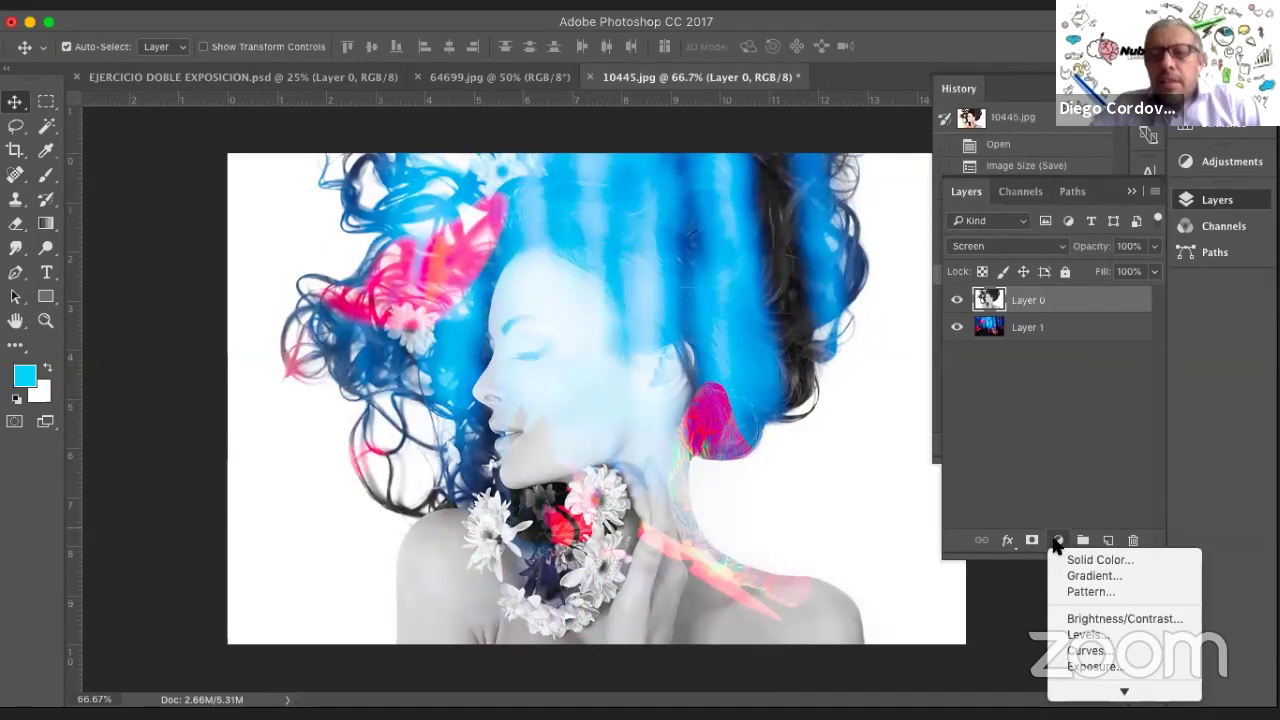
click(1085, 652)
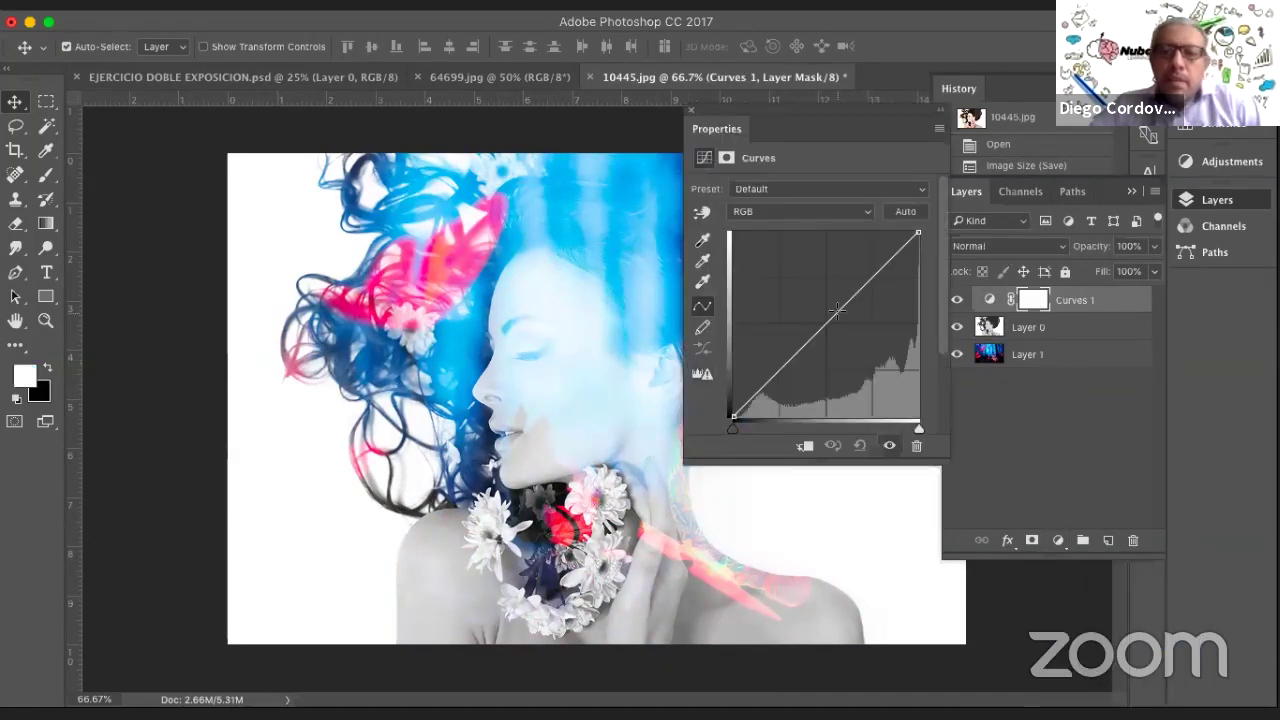
drag(833, 317, 856, 352)
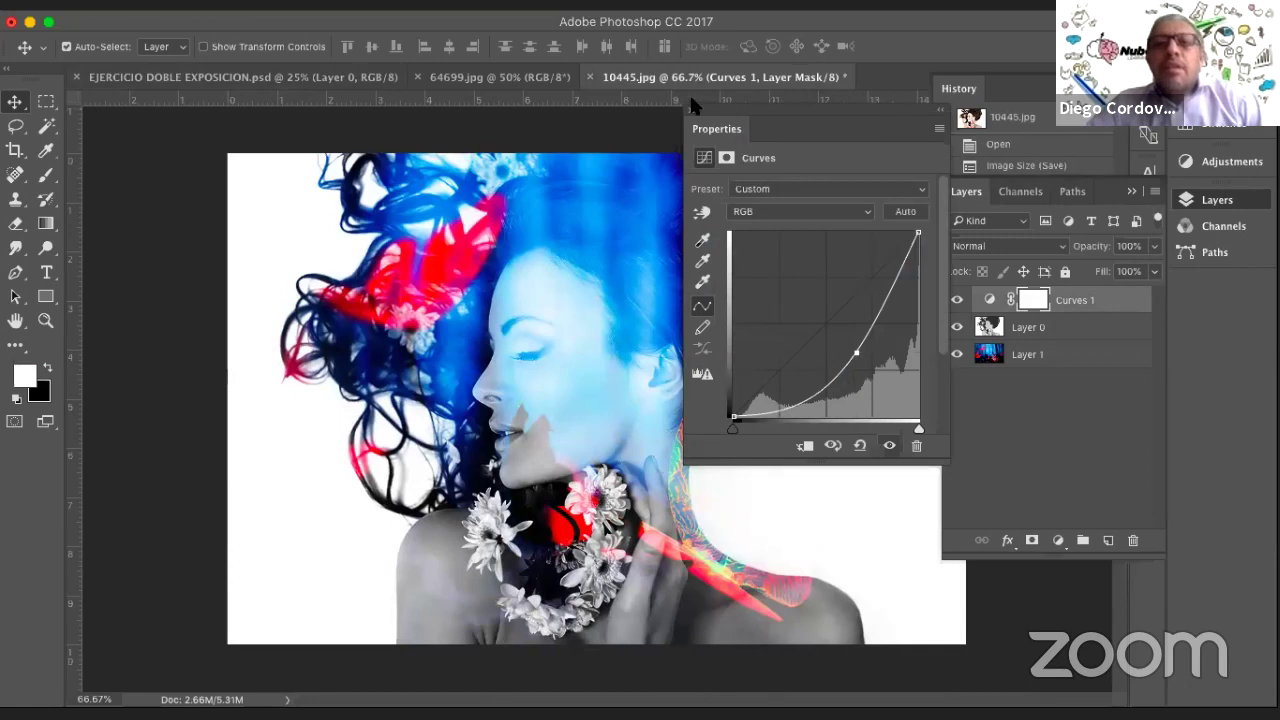
click(258, 200)
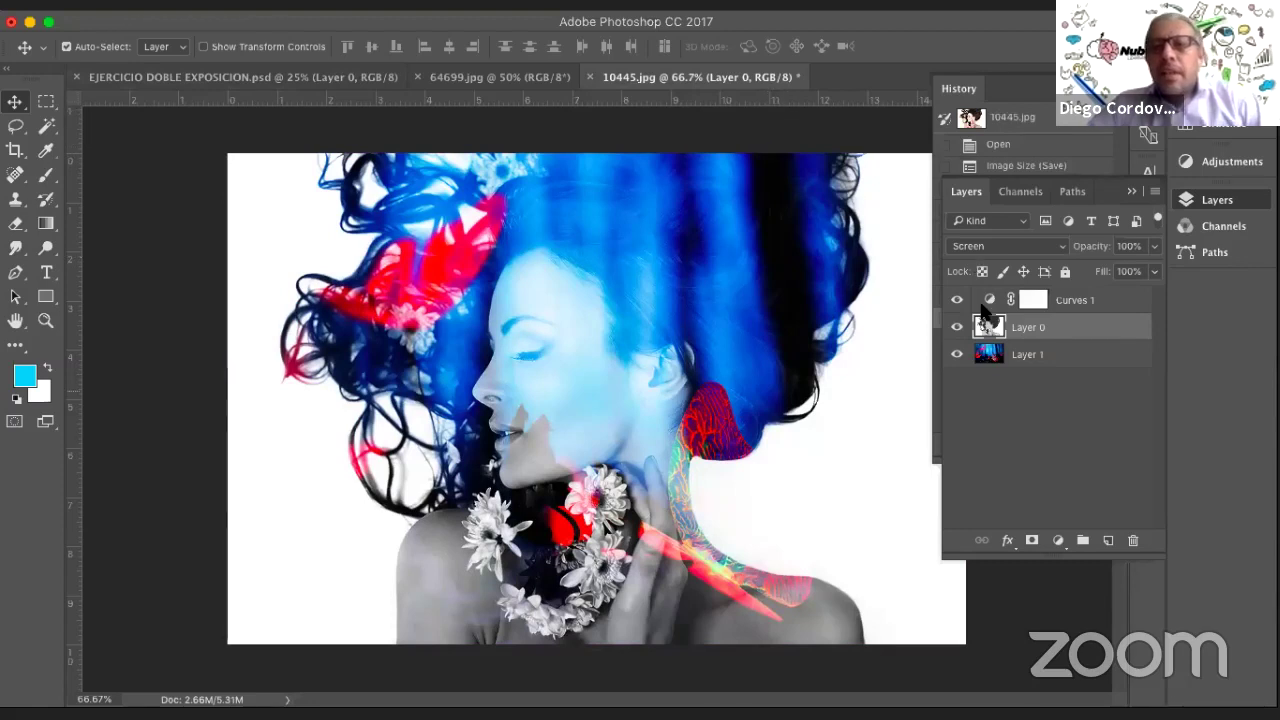
click(999, 394)
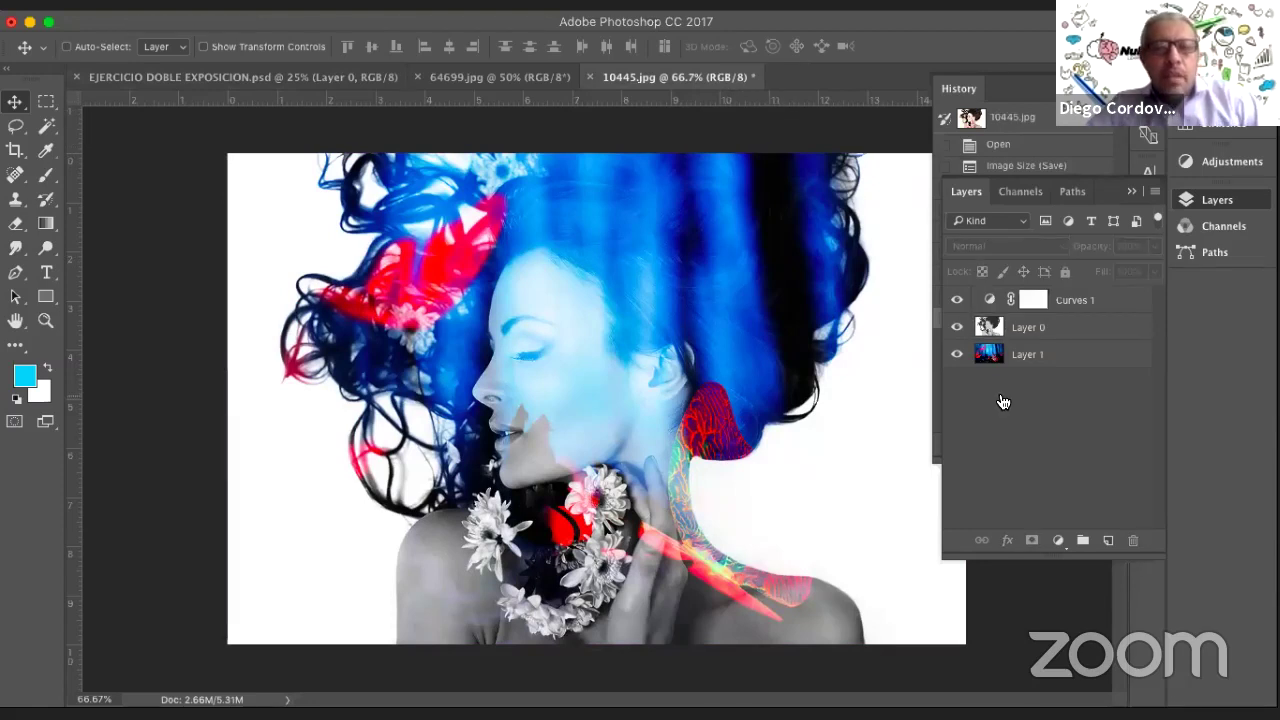
click(1000, 300)
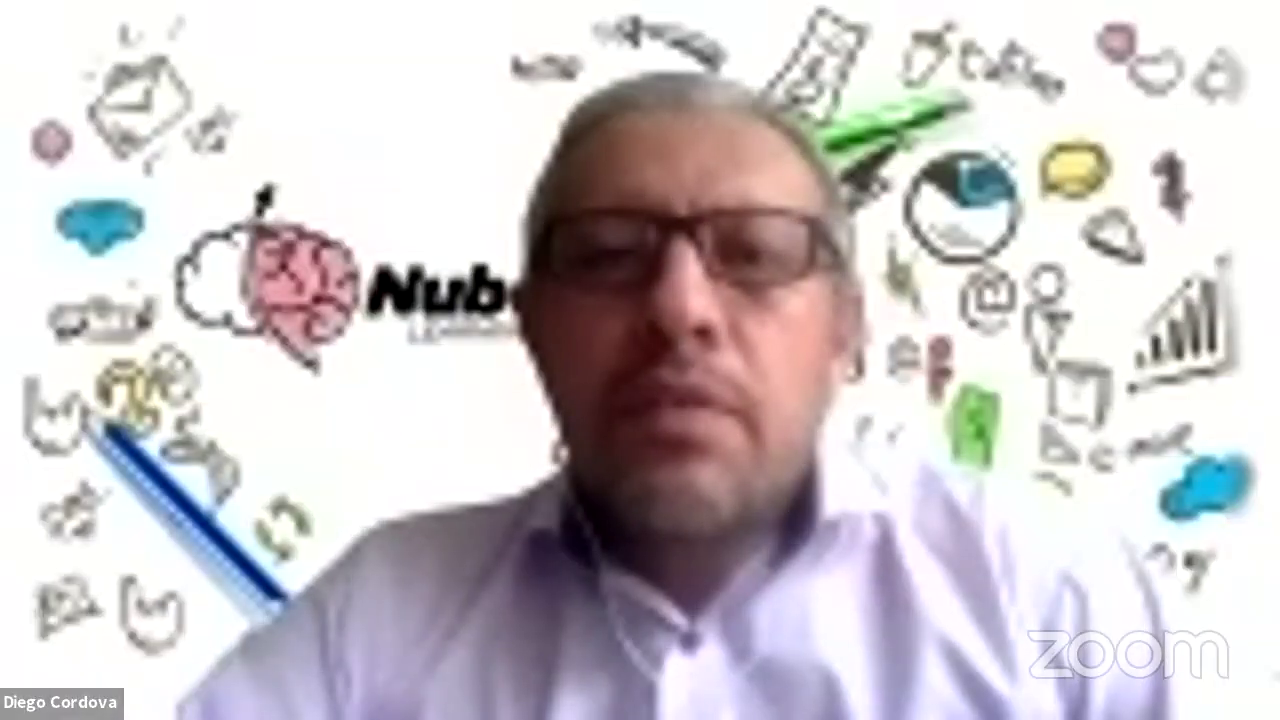
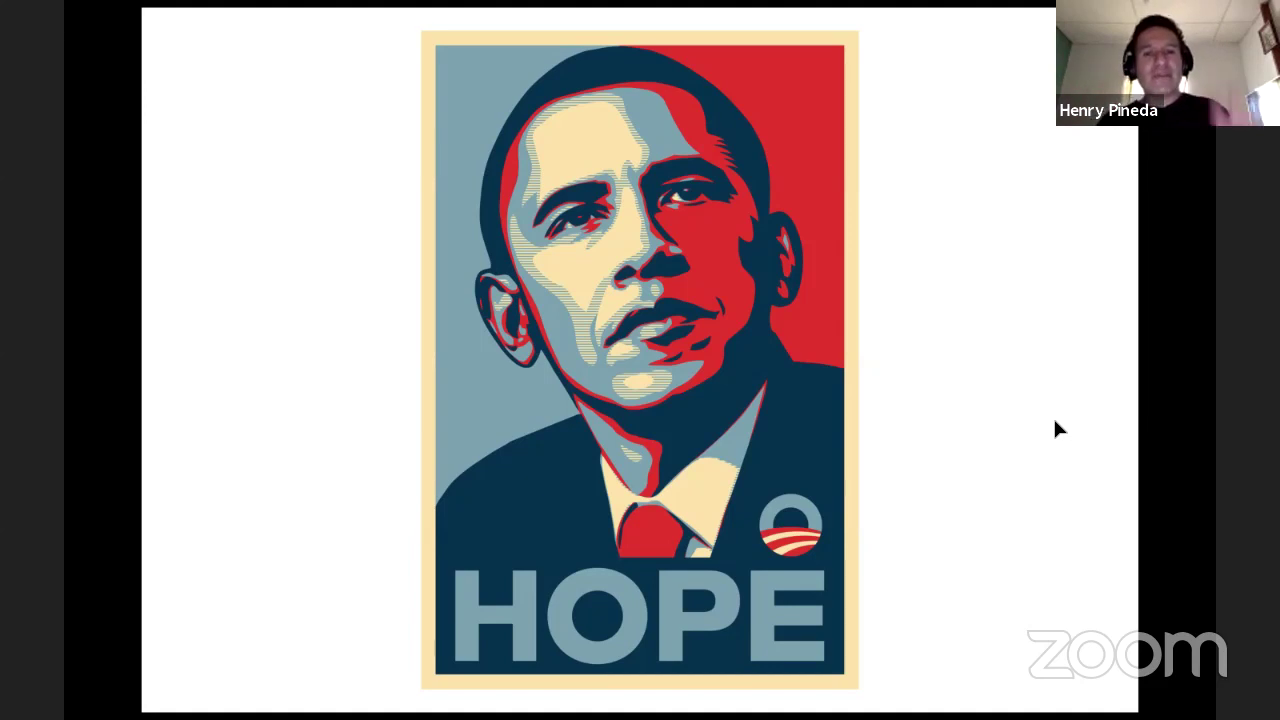
key(Right)
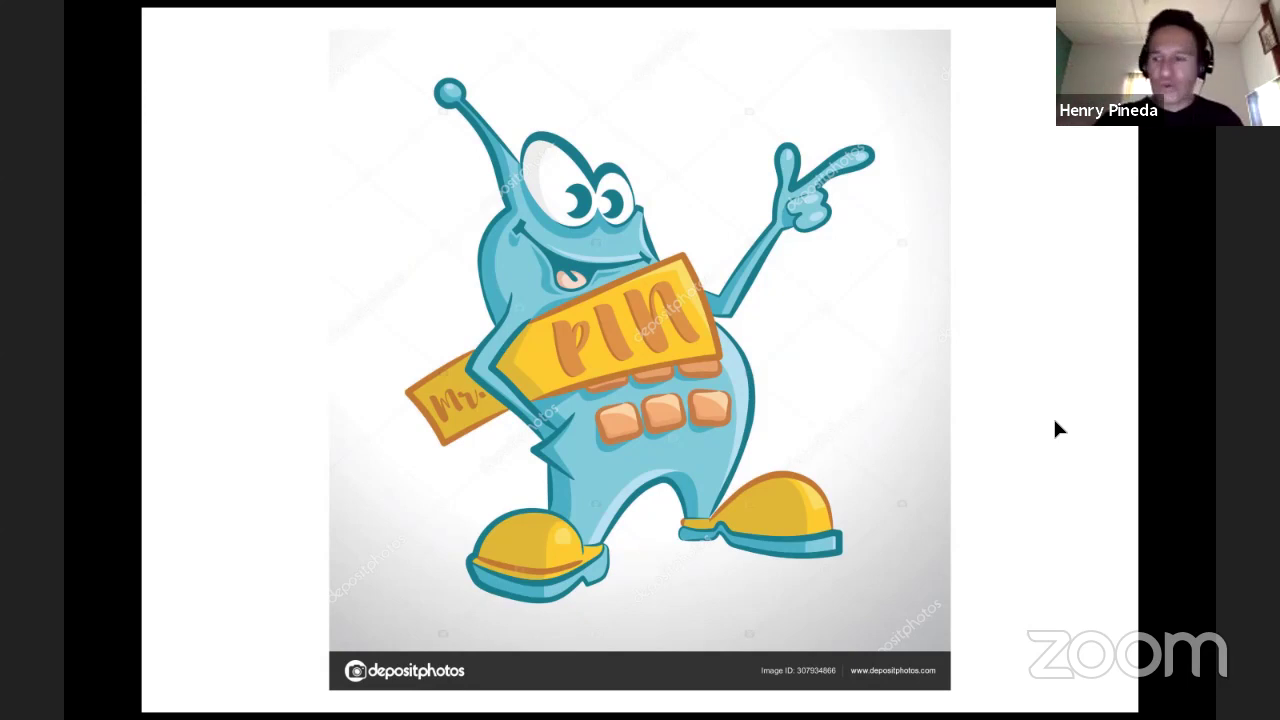
key(Right)
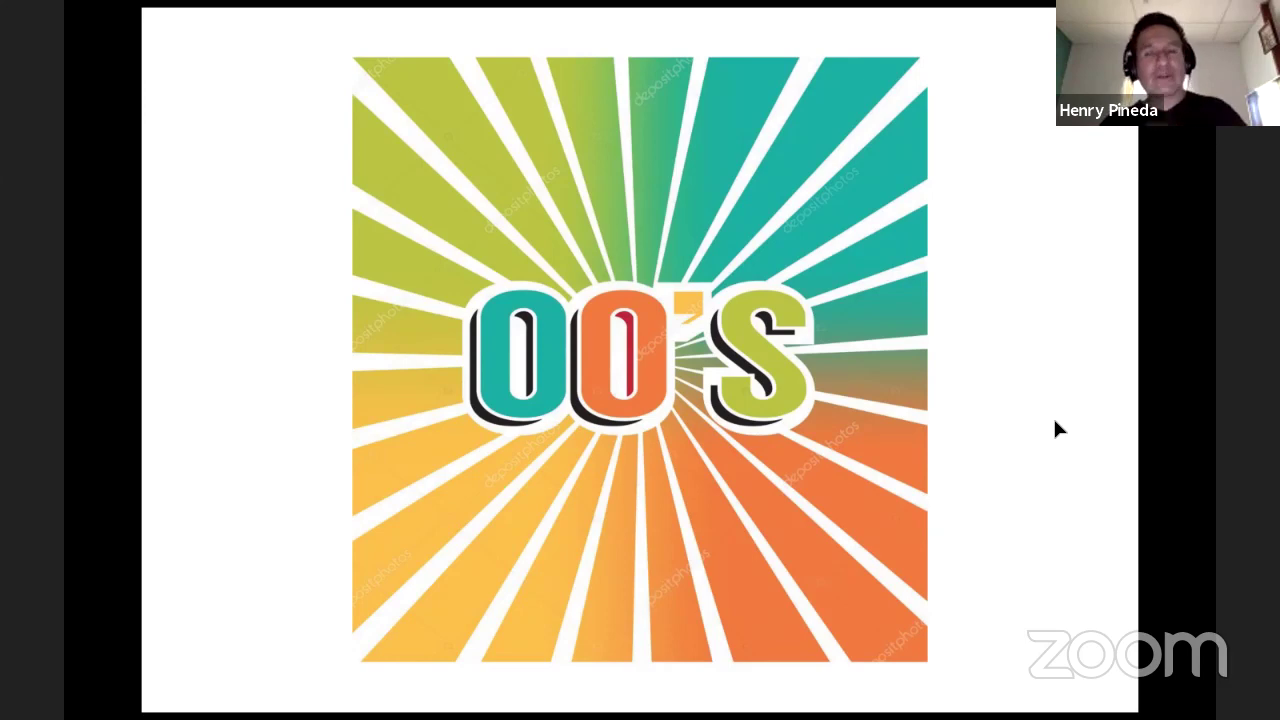
key(Right)
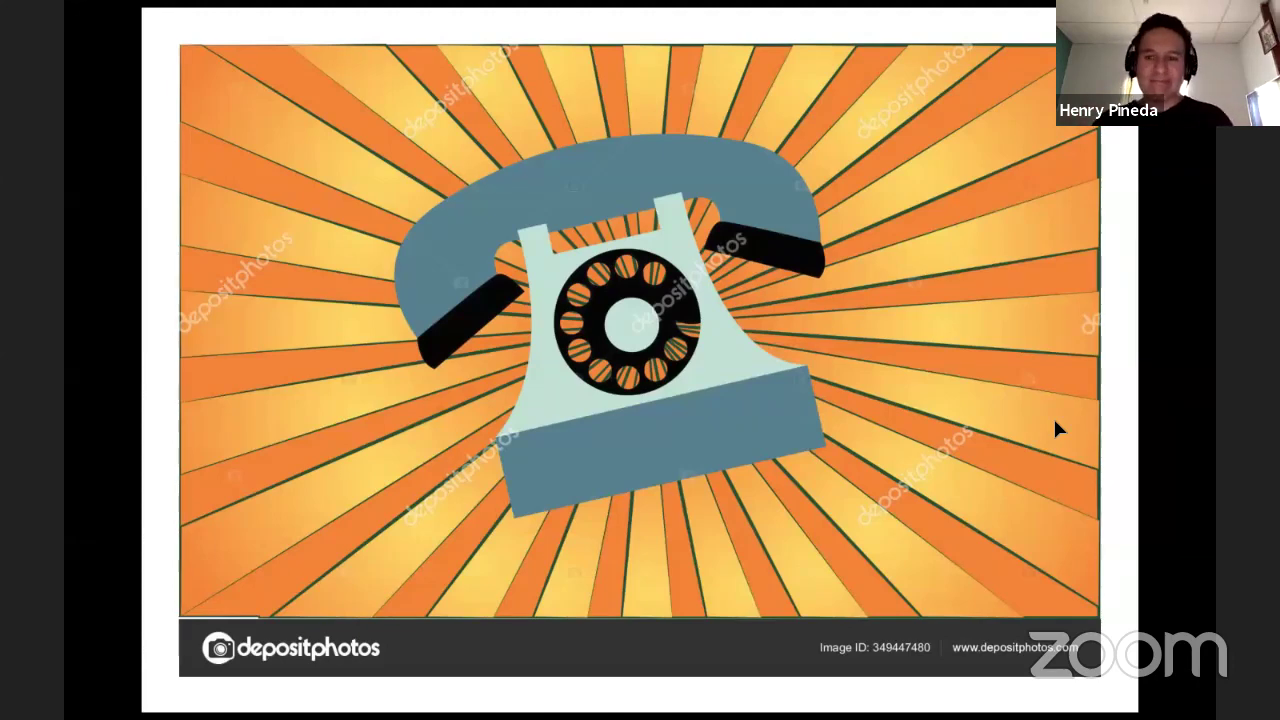
key(Right)
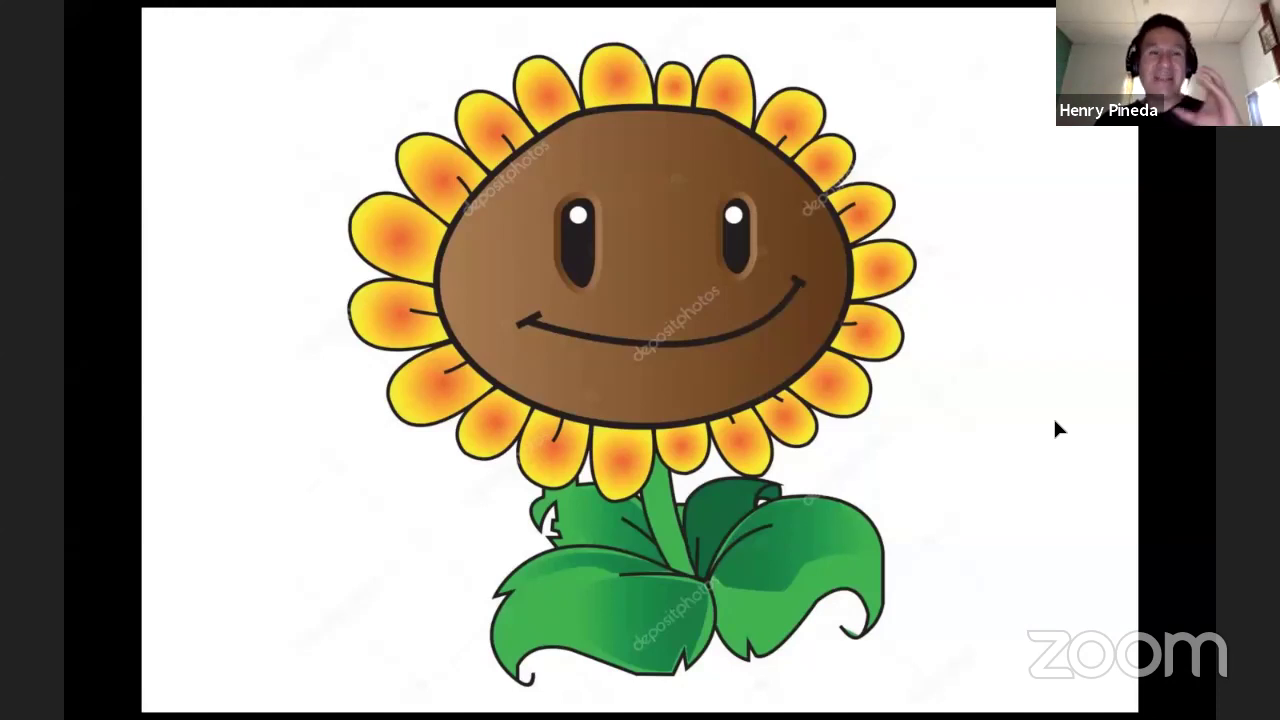
key(Right)
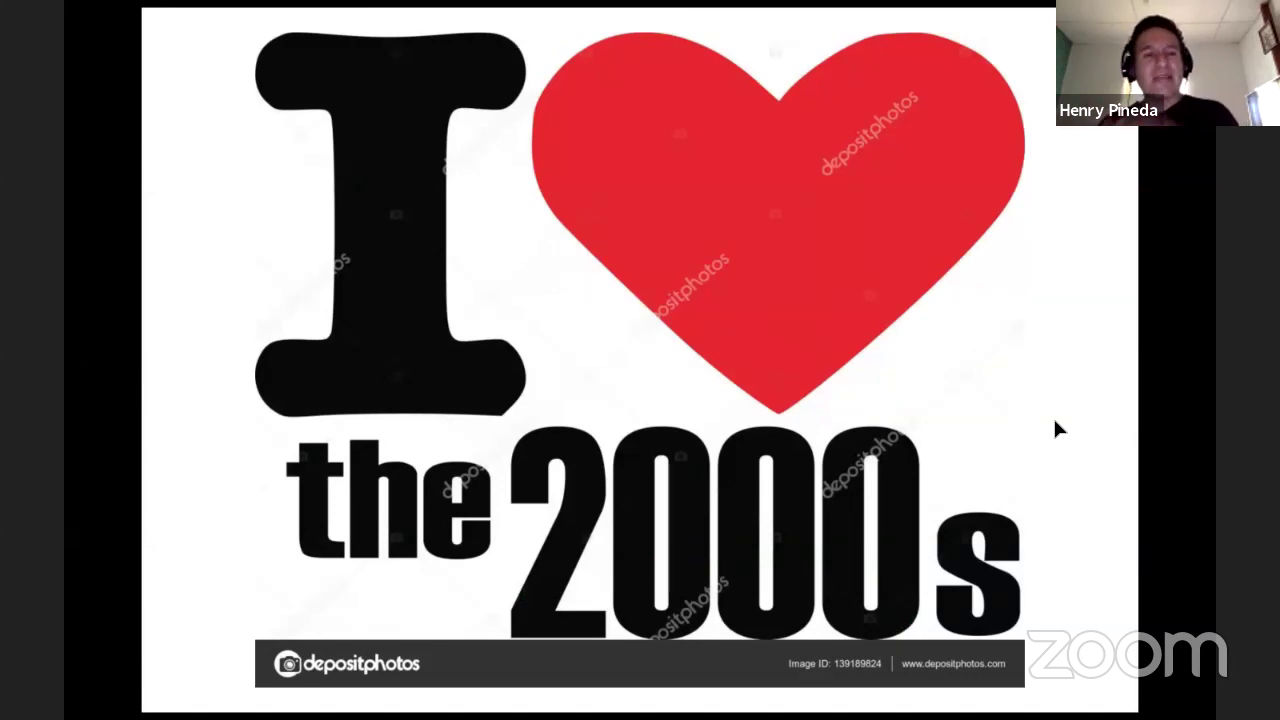
key(Left)
key(Left)
key(Left)
key(Left)
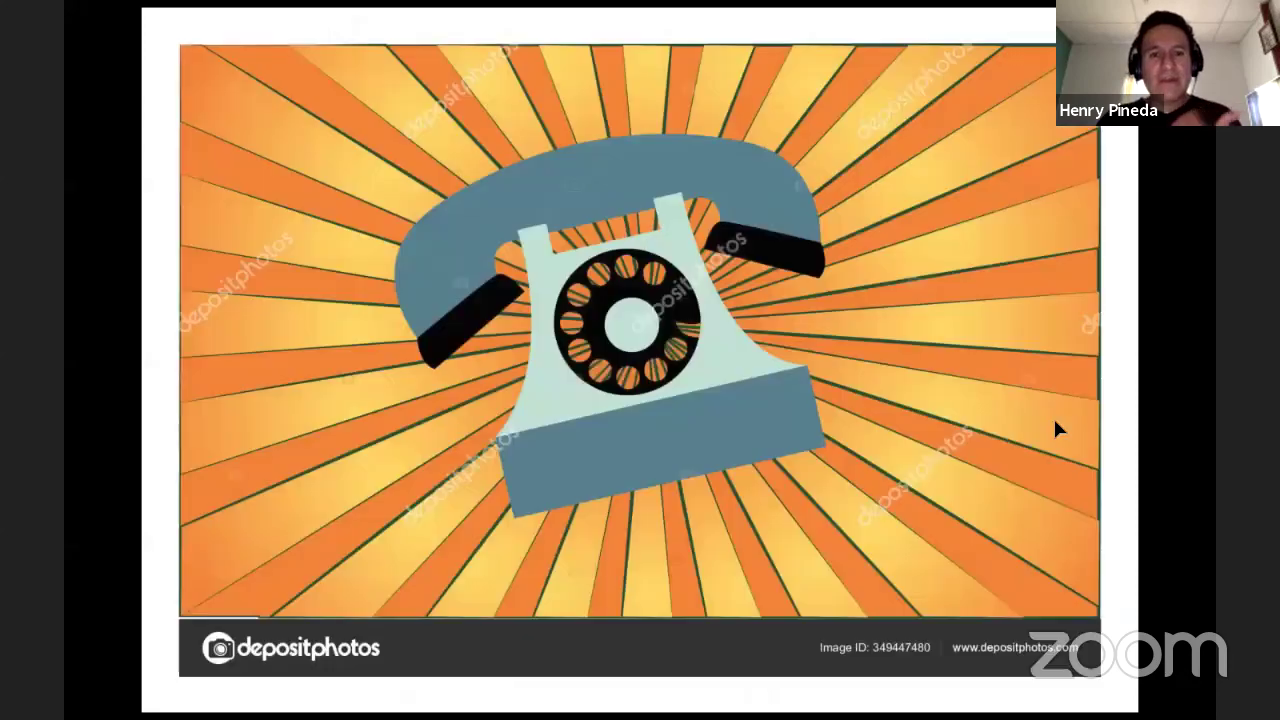
key(Left)
key(Left)
key(Left)
key(Left)
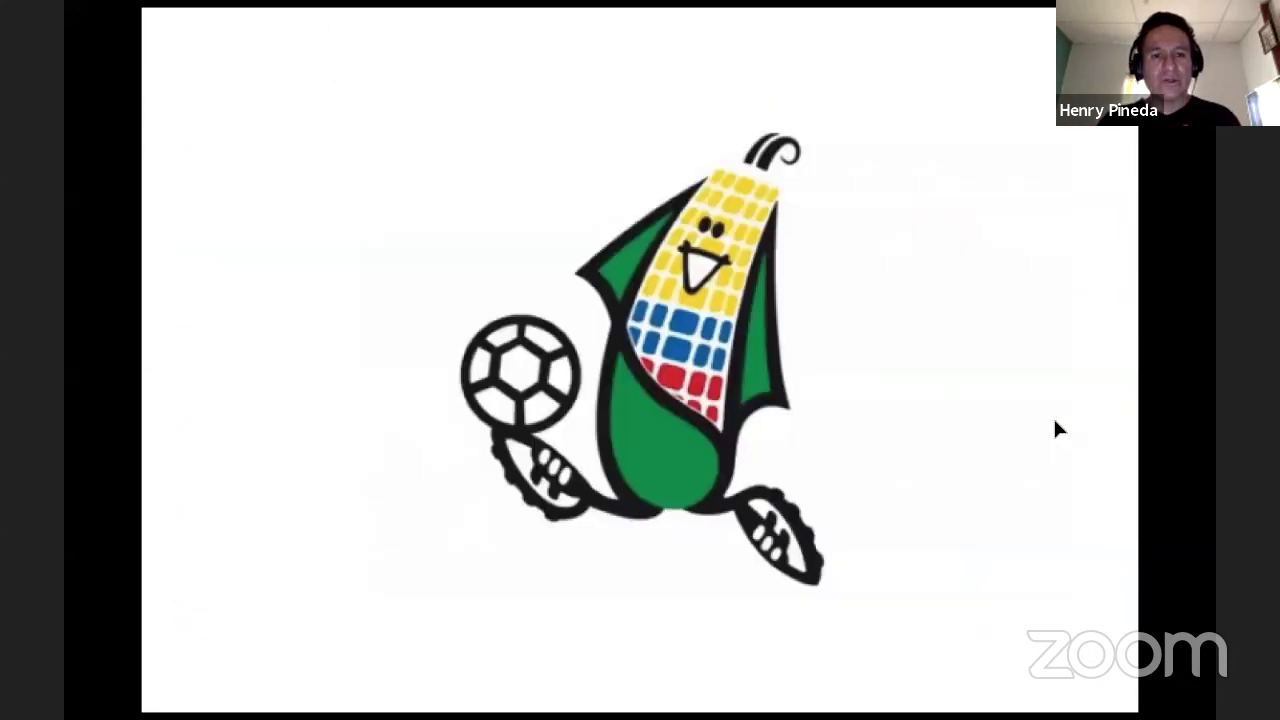
key(Left)
key(Left)
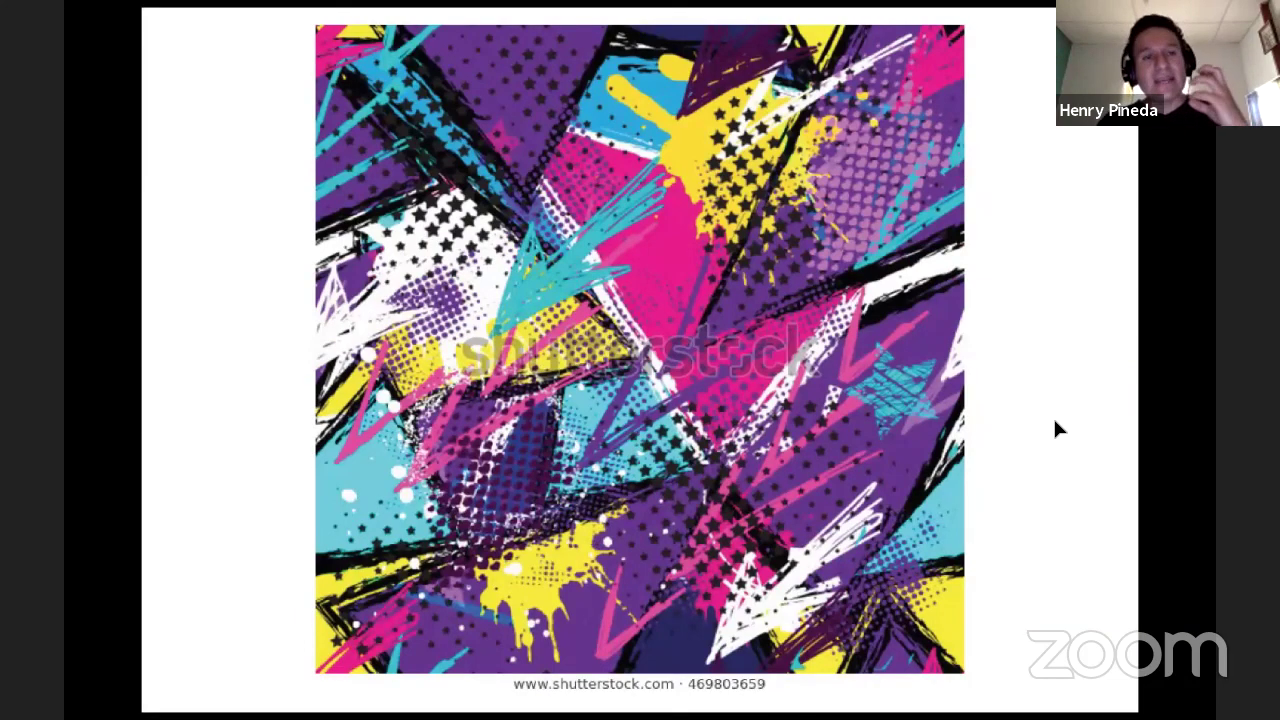
key(Left)
key(Left)
key(Left)
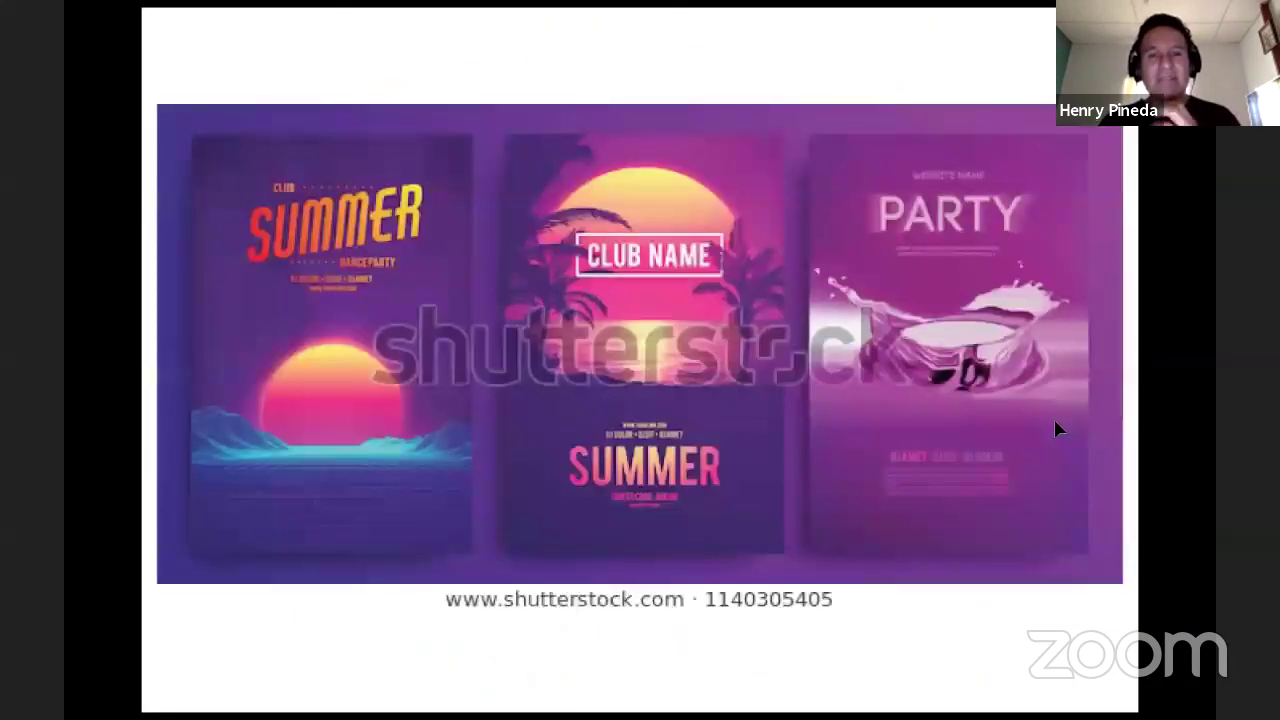
key(Left)
key(Left)
key(Left)
key(Left)
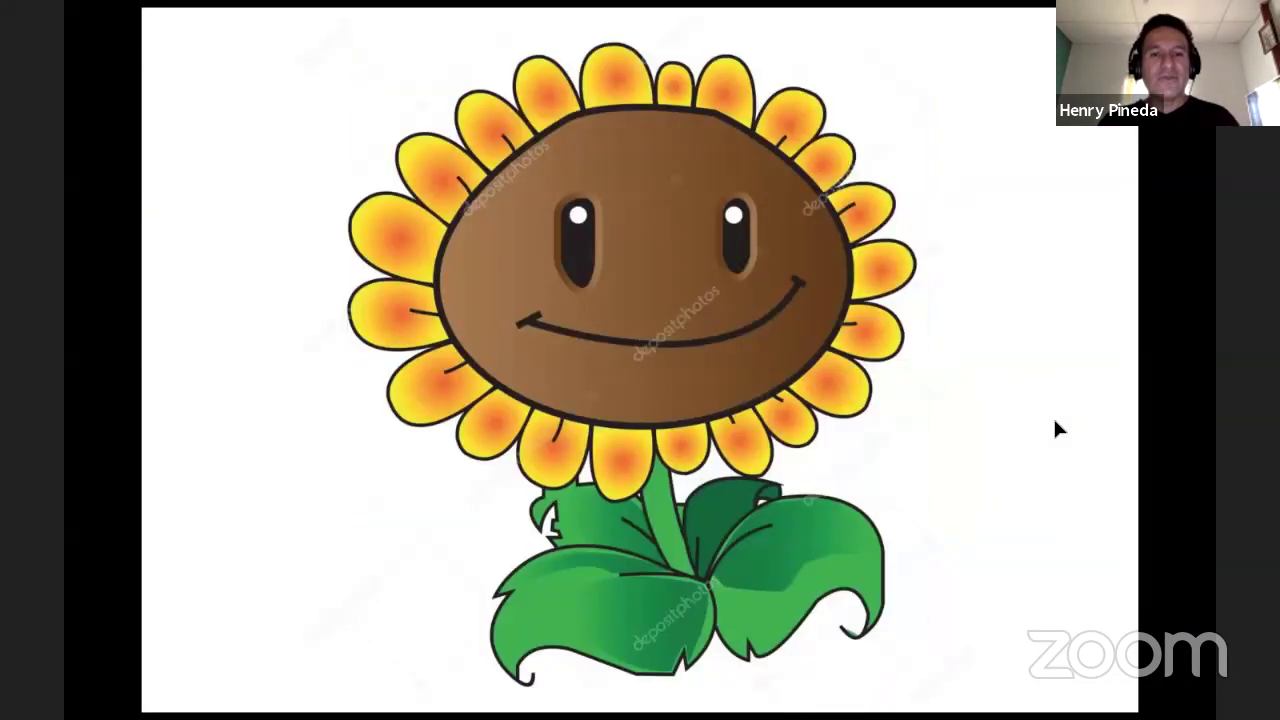
key(Right)
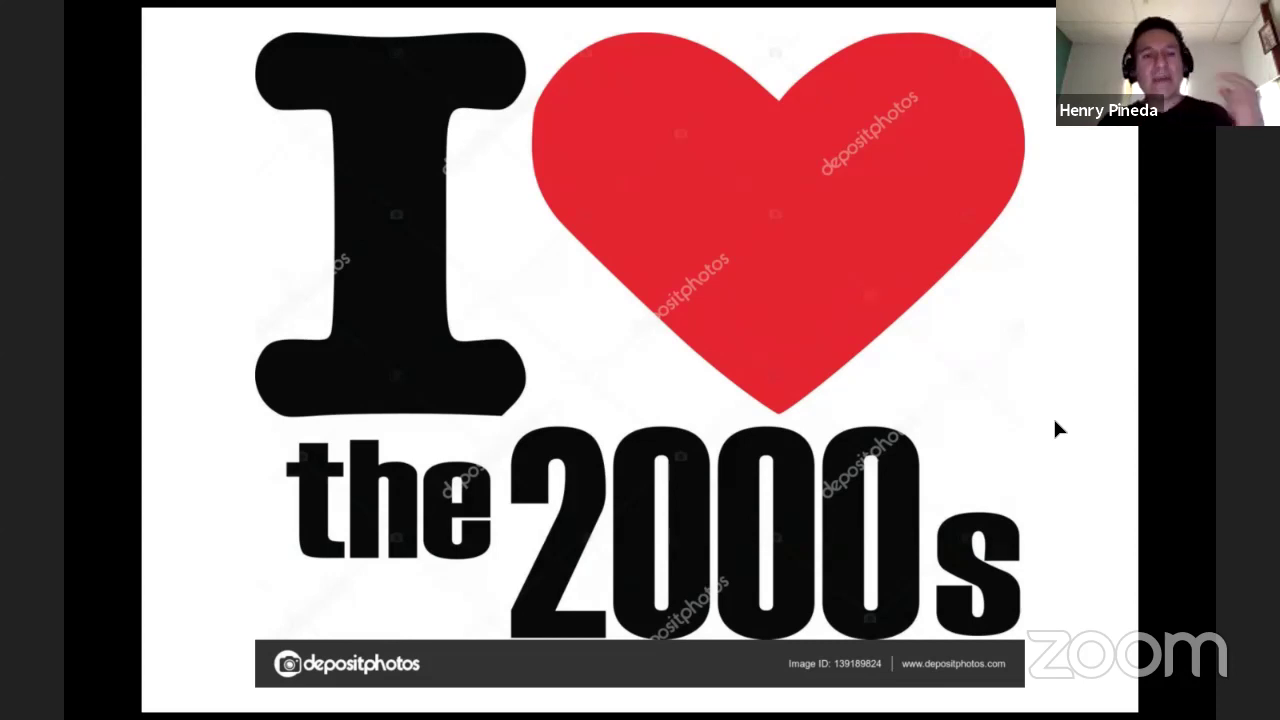
key(Right)
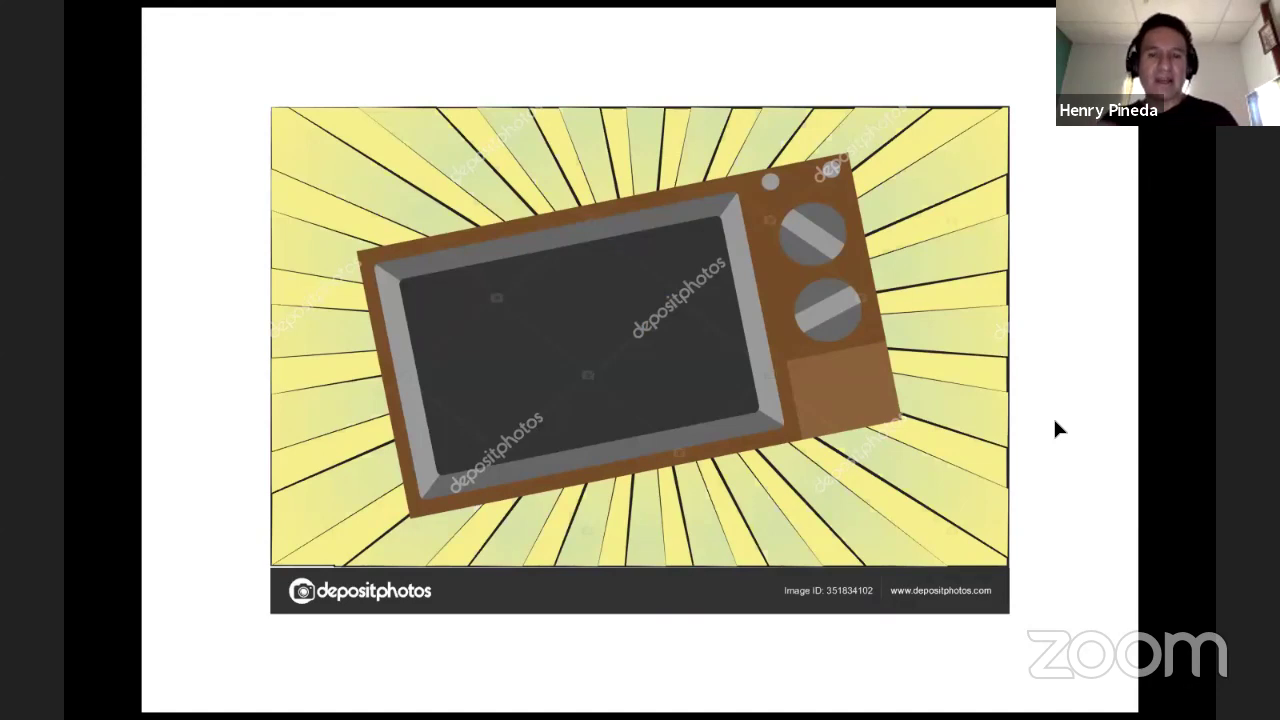
key(Right)
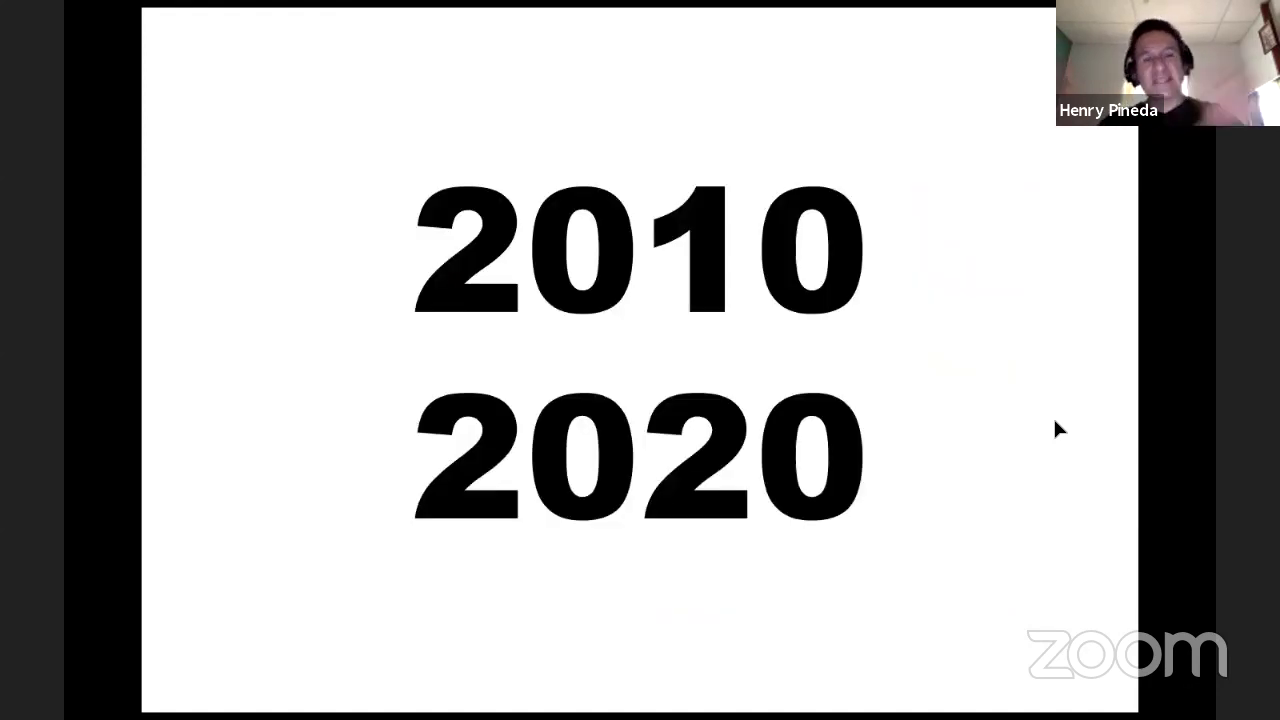
key(Right)
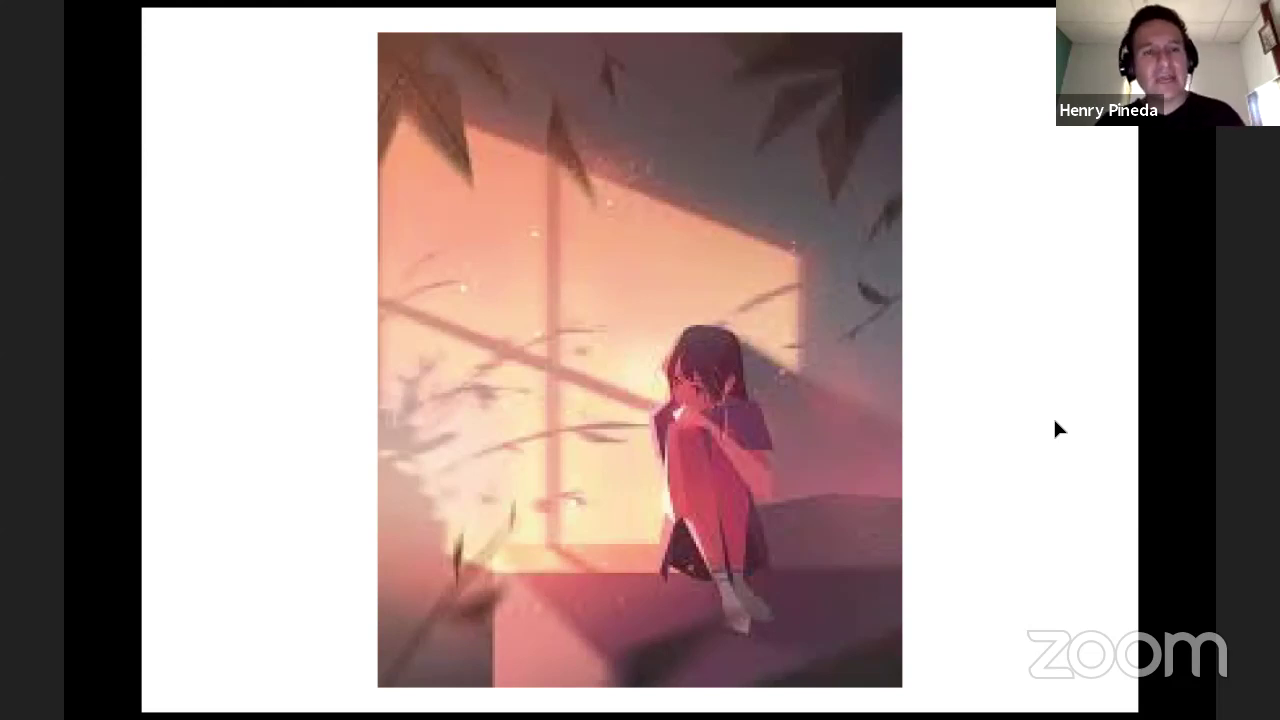
key(Right)
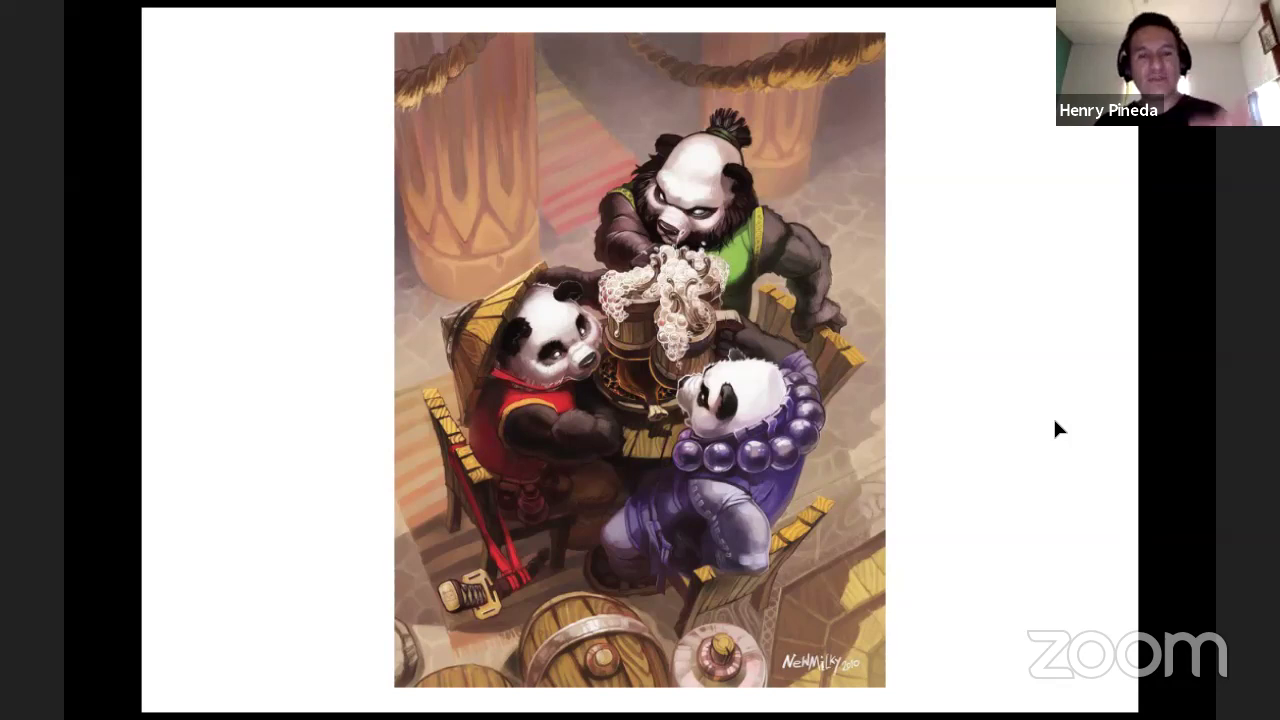
key(Right)
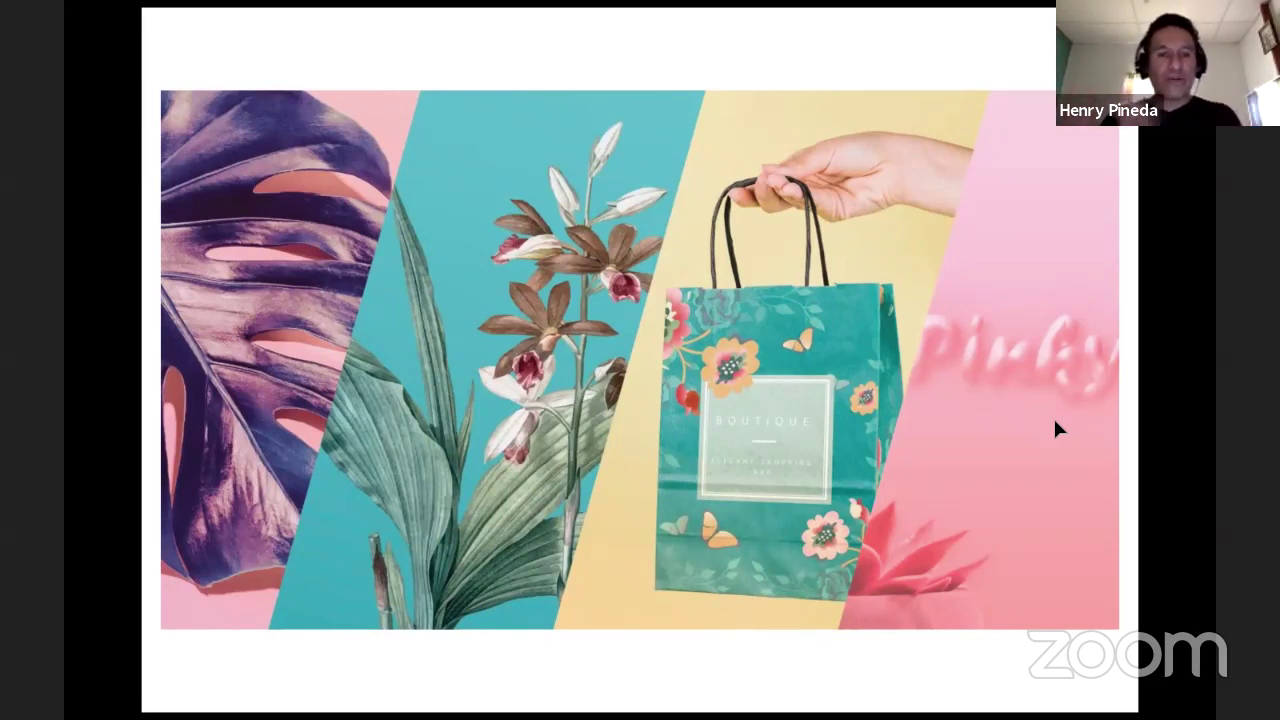
key(Right)
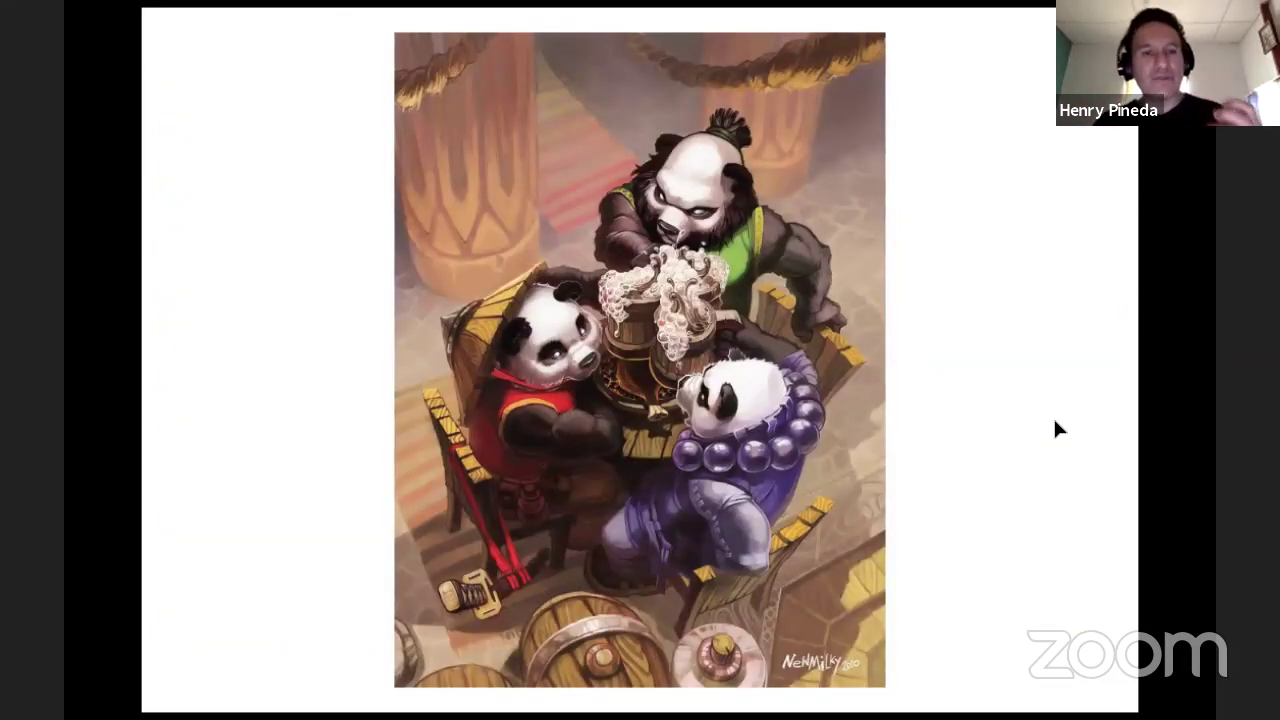
key(Left)
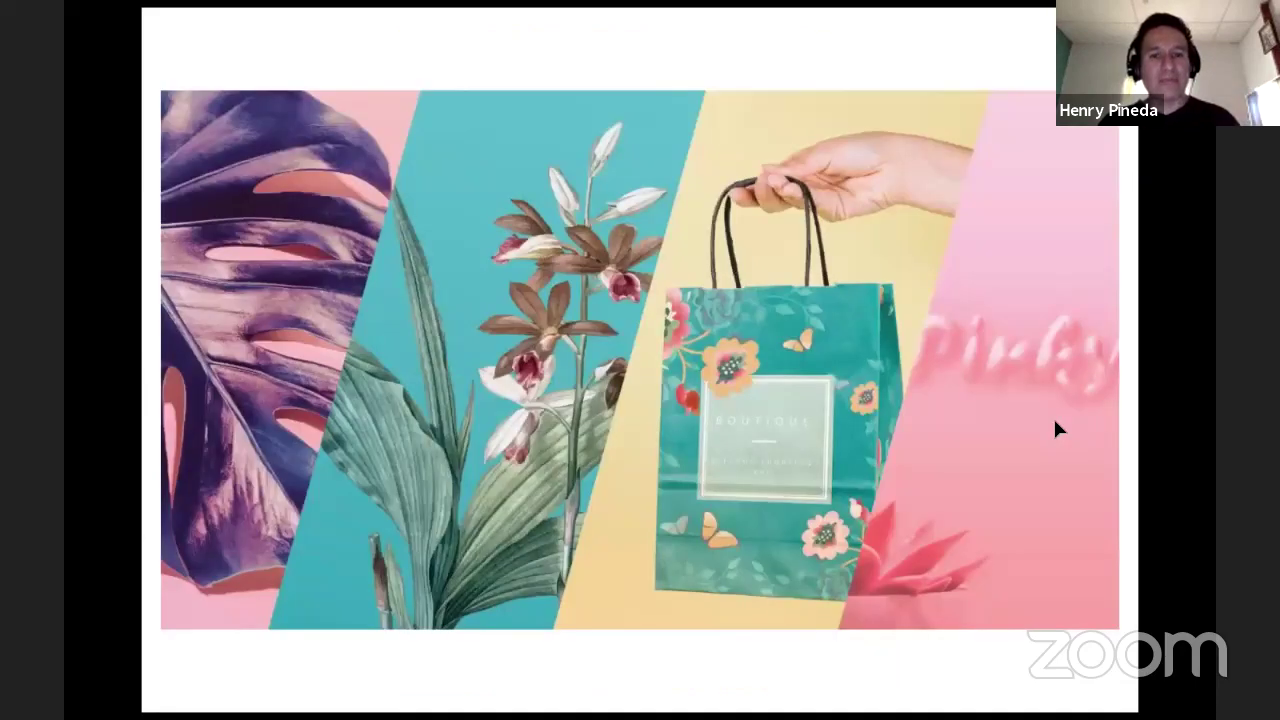
key(Right)
key(Right)
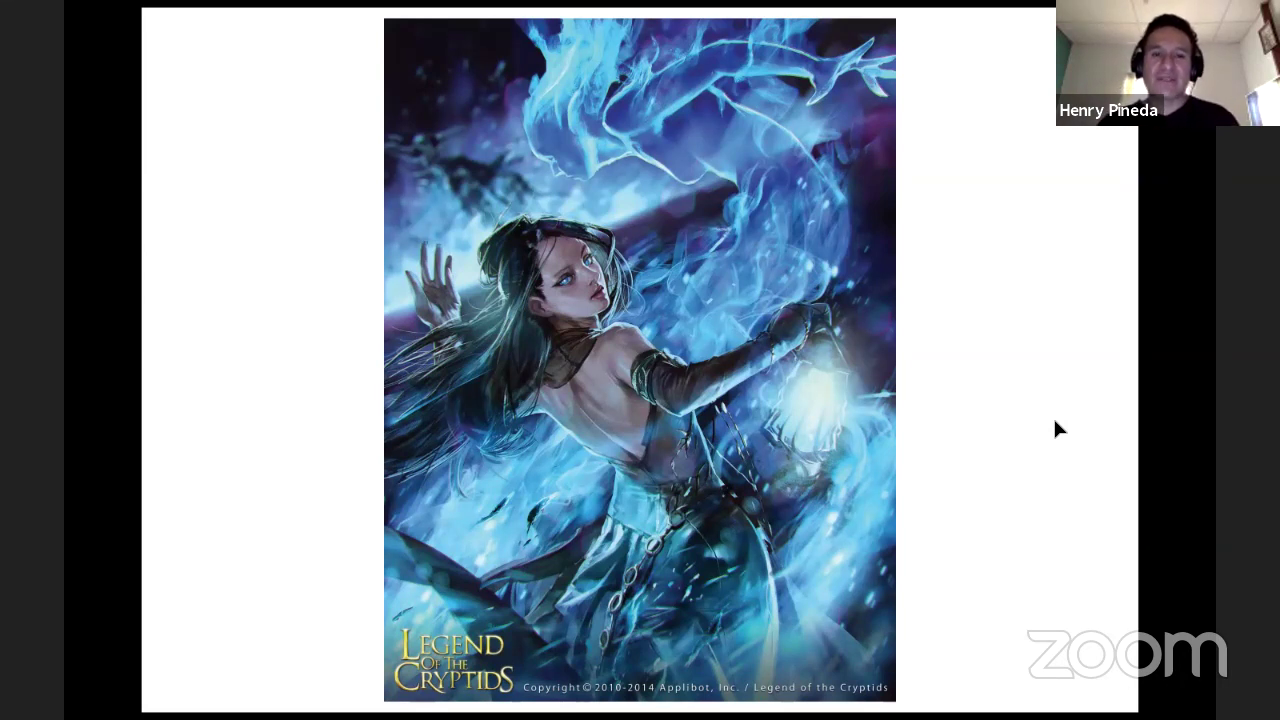
key(Right)
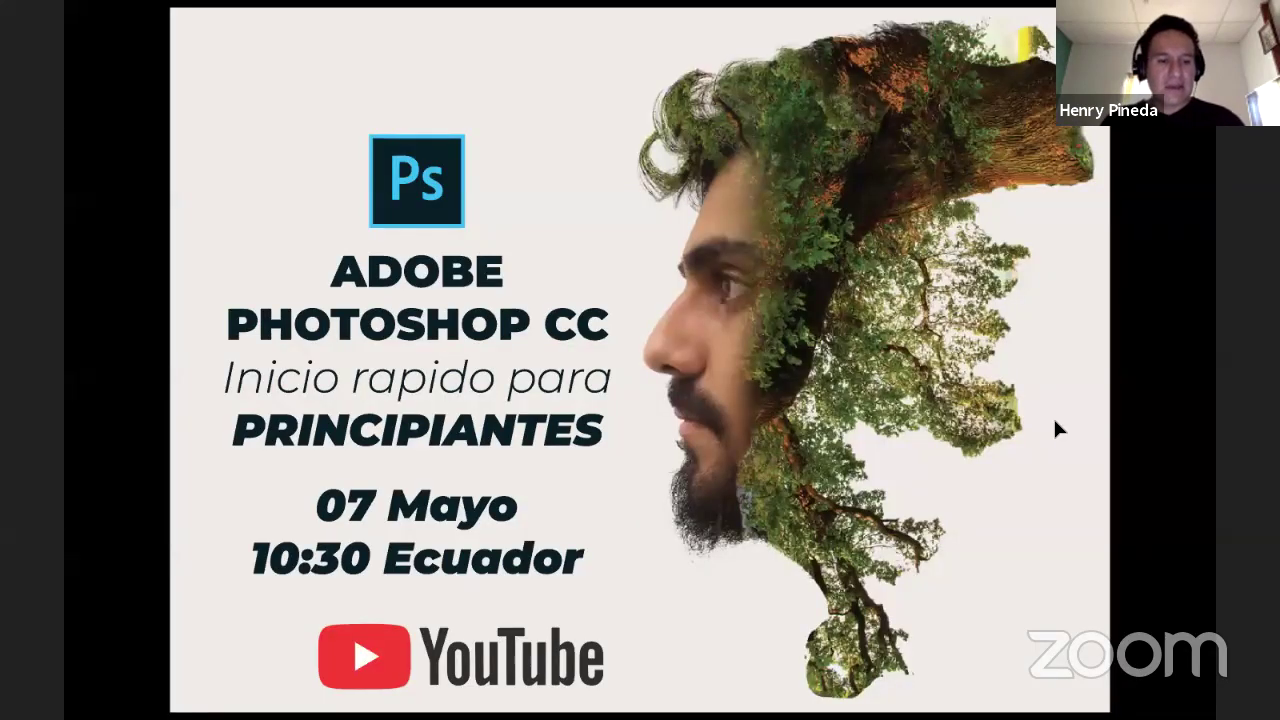
Exit the presentation, ungroup the toucan illustration and clear the selection.
key(Escape)
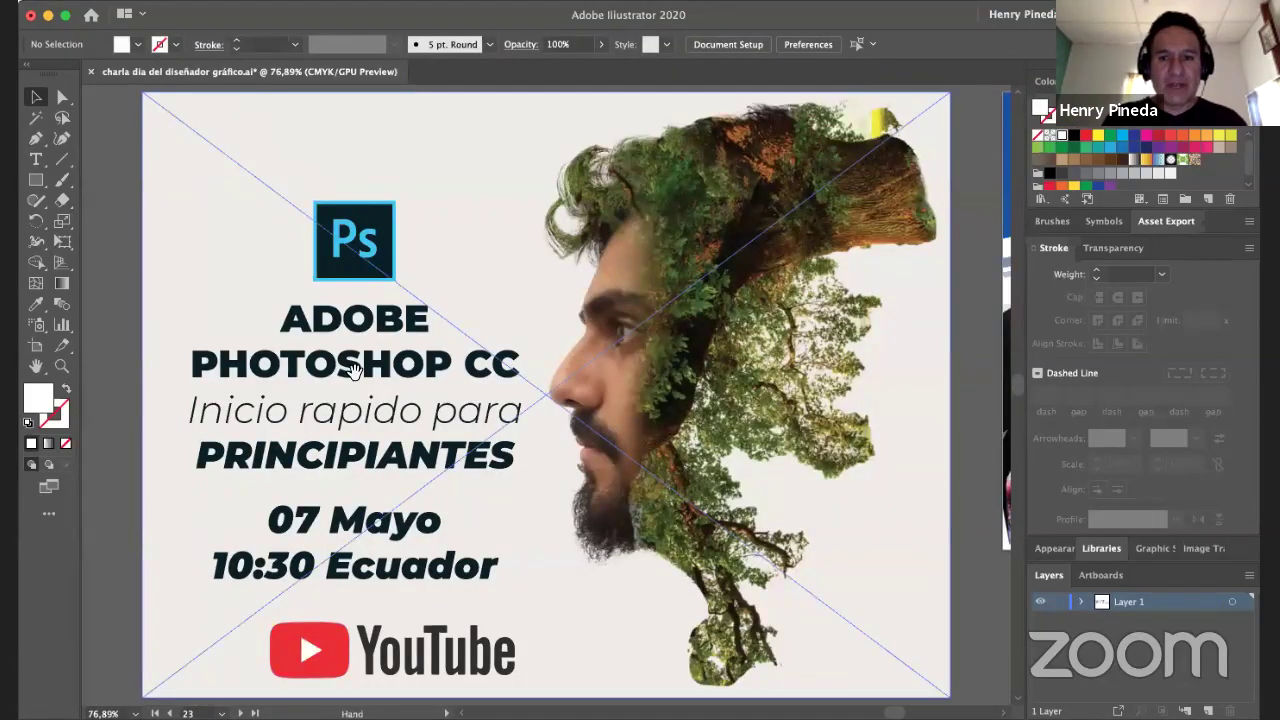
scroll(352, 370, right, 10)
scroll(257, 374, down, 5)
scroll(384, 304, left, 5)
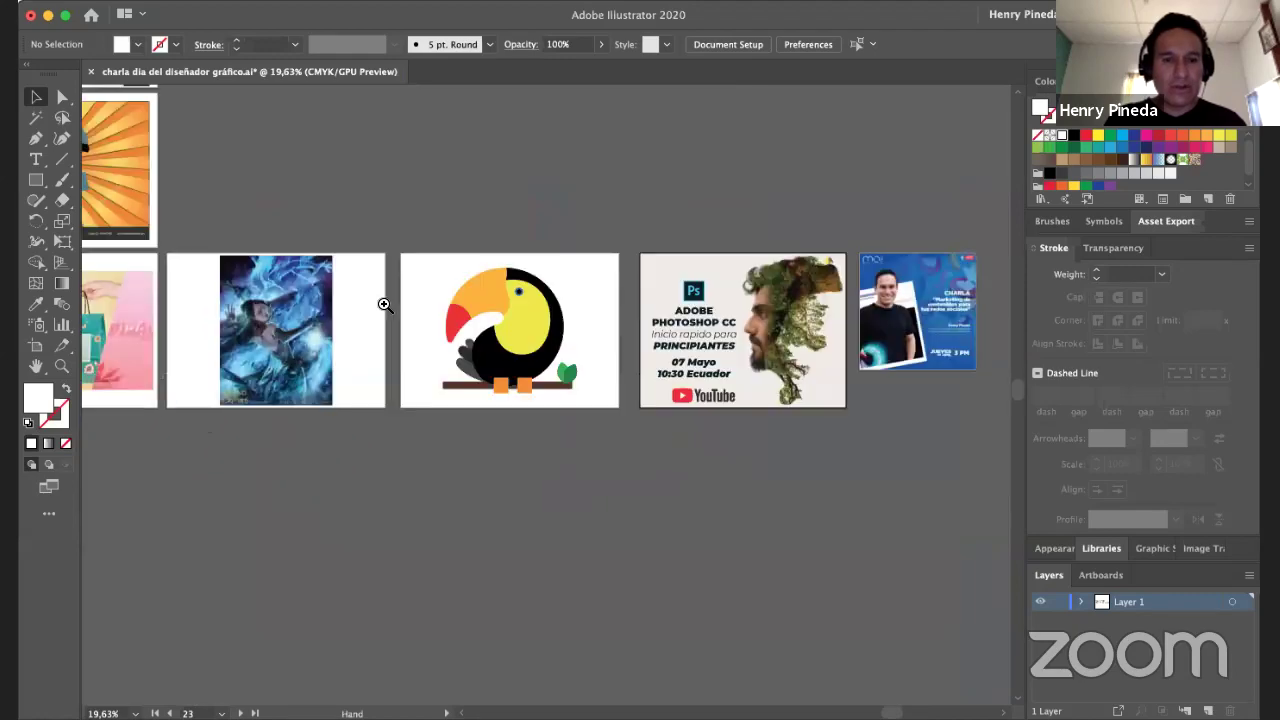
scroll(603, 400, up, 5)
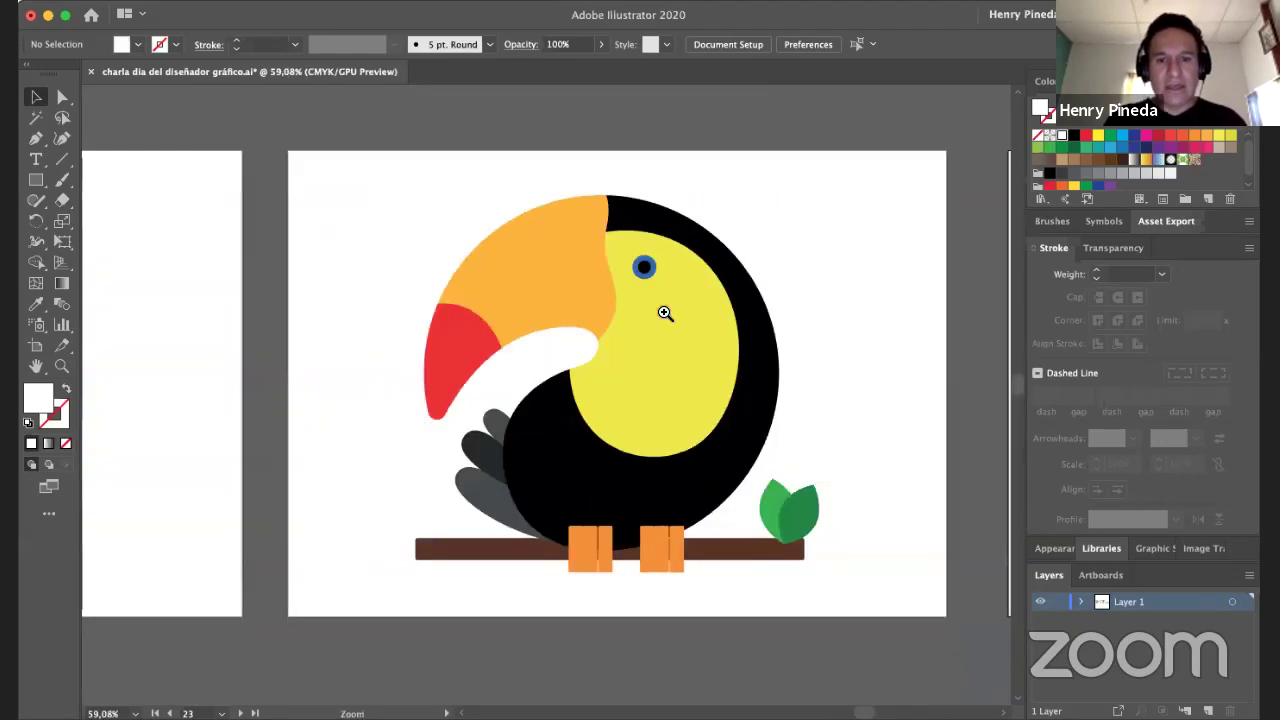
scroll(665, 313, up, 3)
scroll(609, 323, right, 2)
click(612, 325)
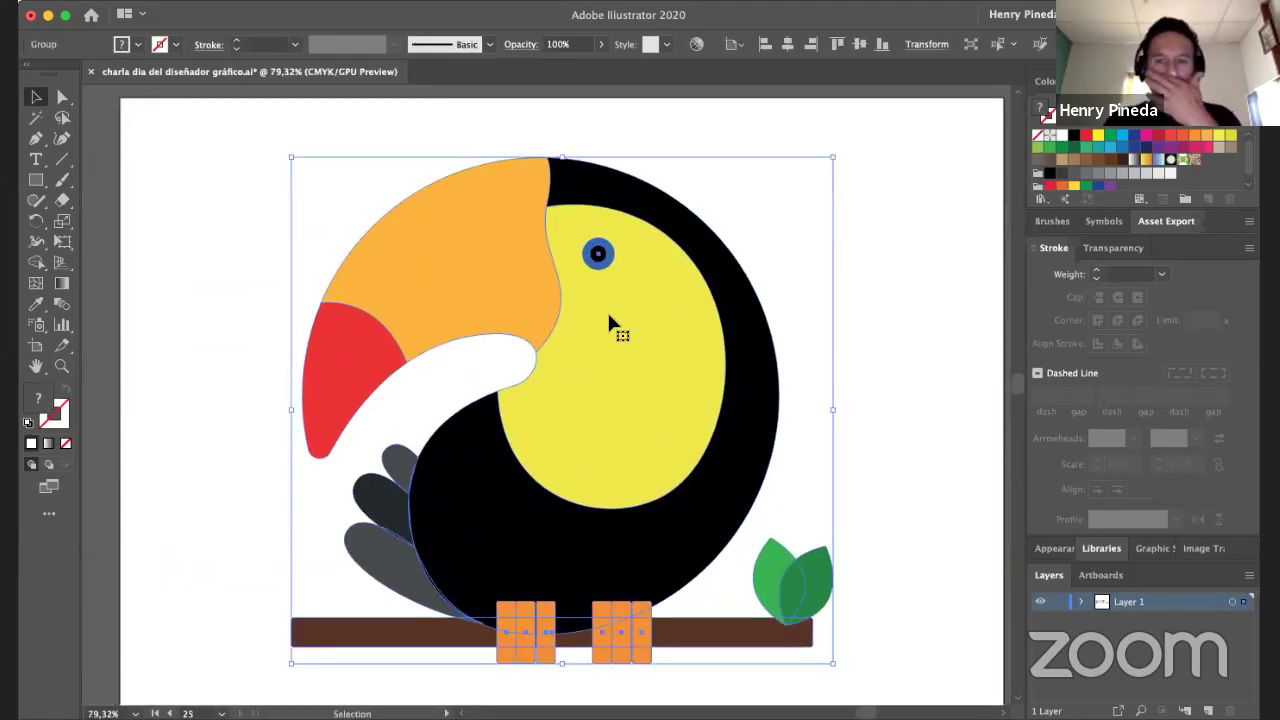
key(super)
key(super)
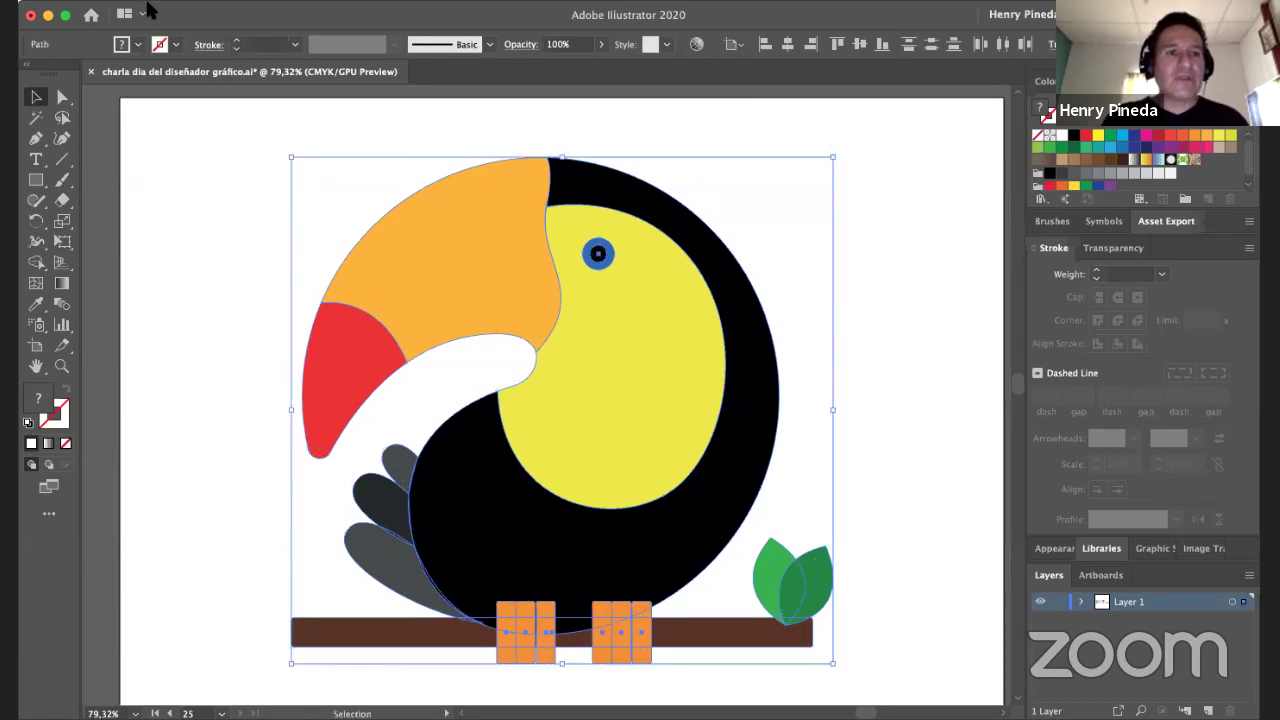
click(914, 254)
Fill the toucan's yellow face shape with the yellow-to-red gradient swatch and show the Gradient settings.
click(648, 368)
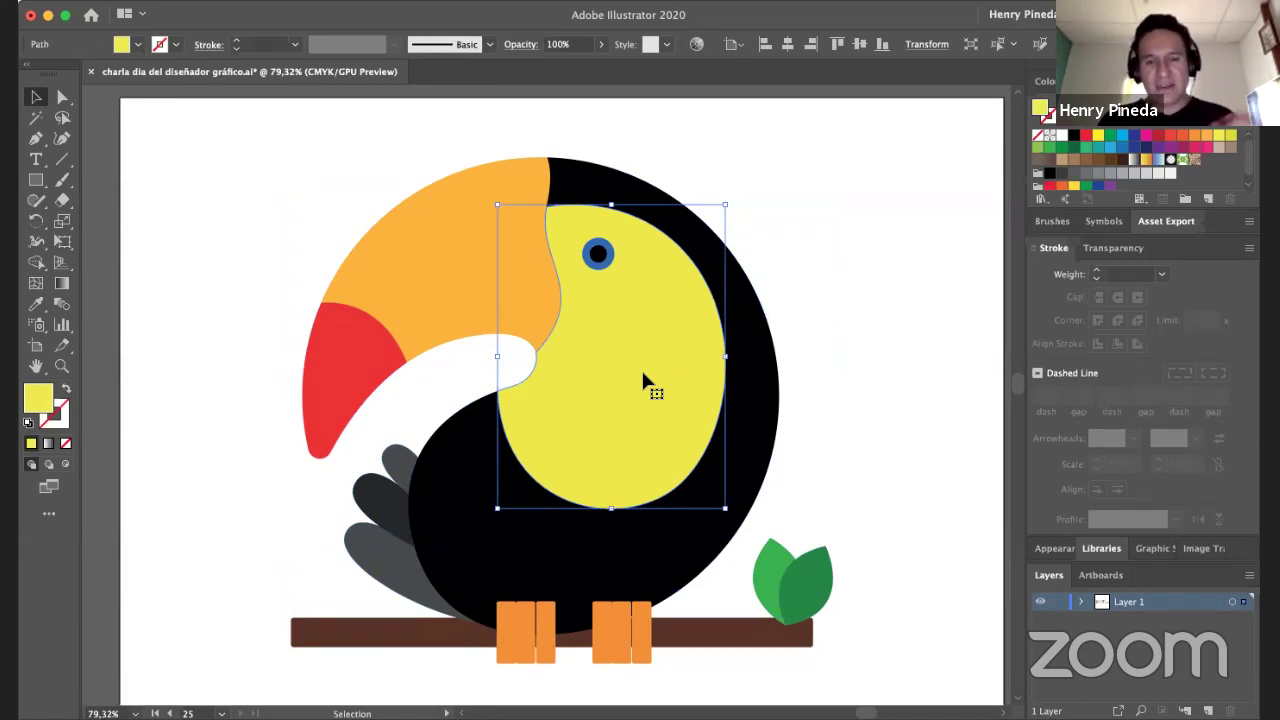
click(1147, 160)
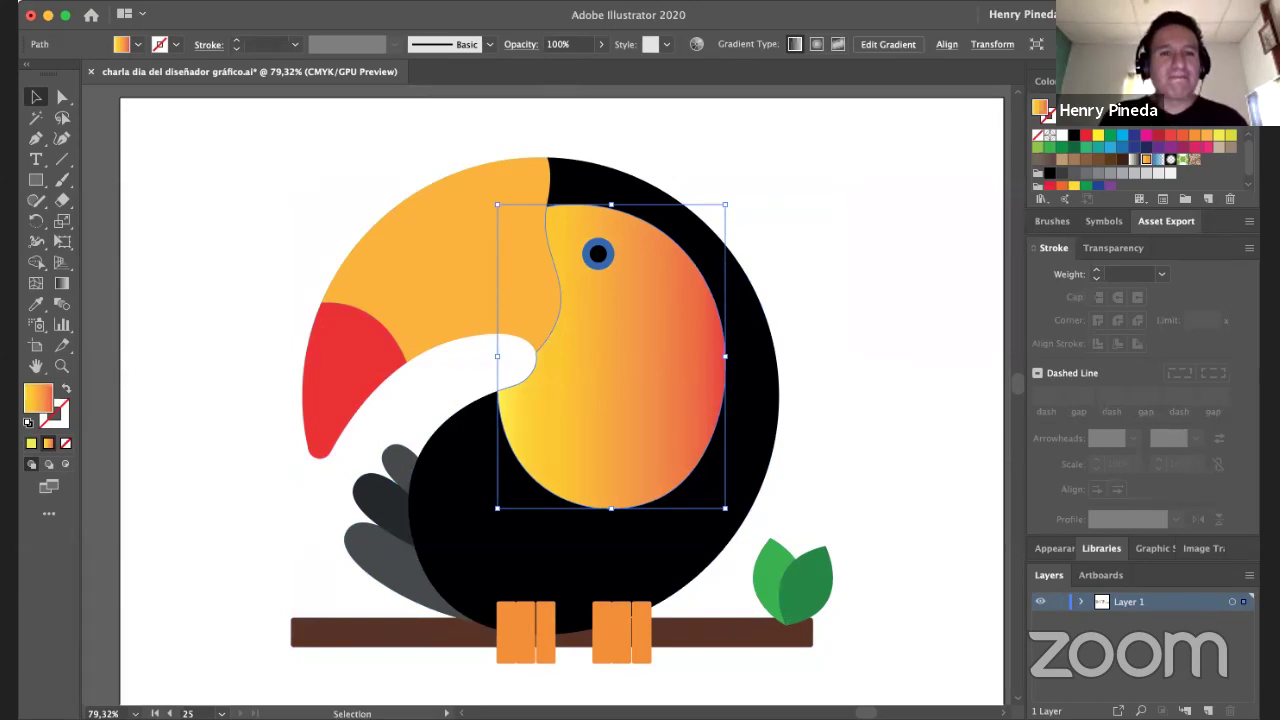
click(480, 0)
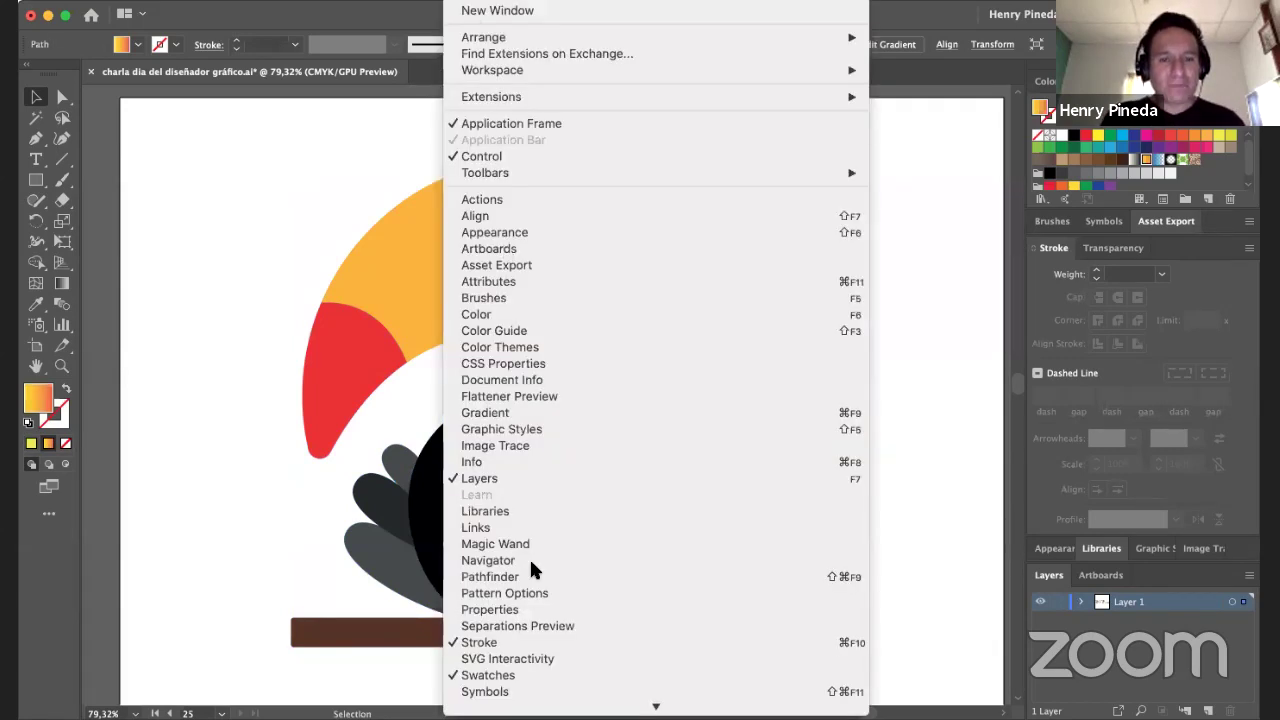
click(555, 413)
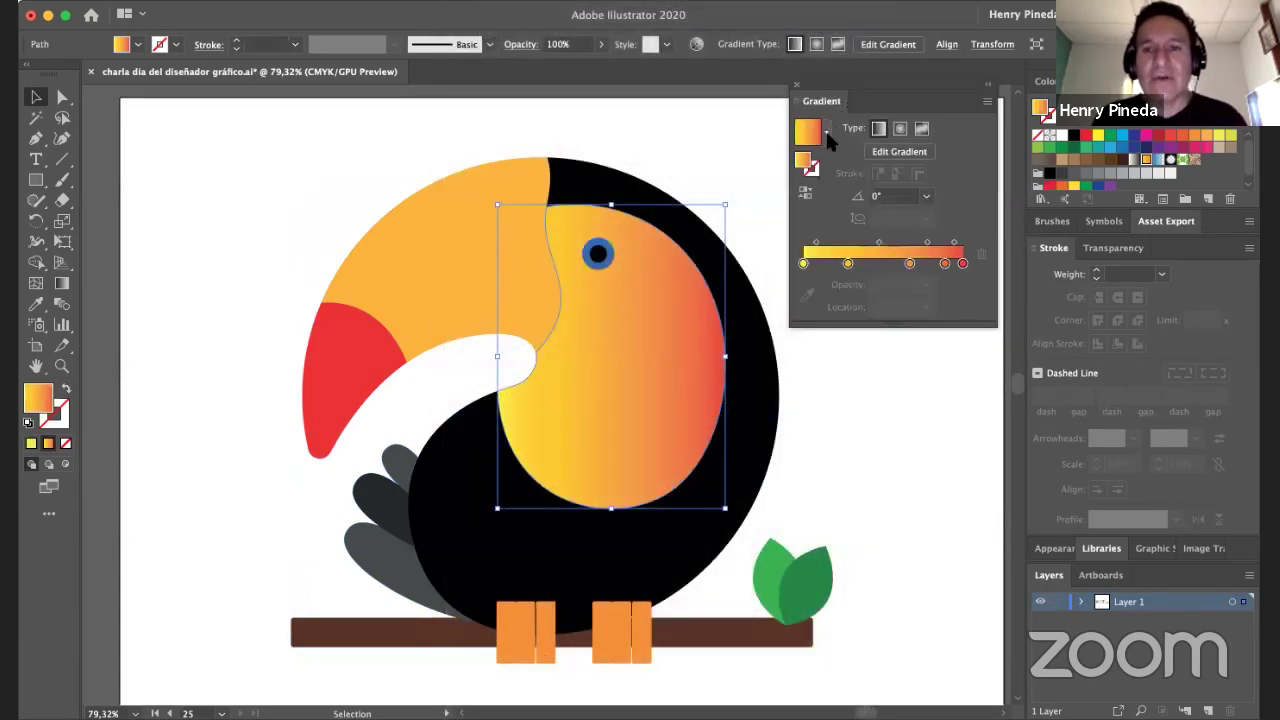
Apply the white-to-black gradient swatch to the toucan's face and change its type to Freeform Gradient with Points.
click(1134, 160)
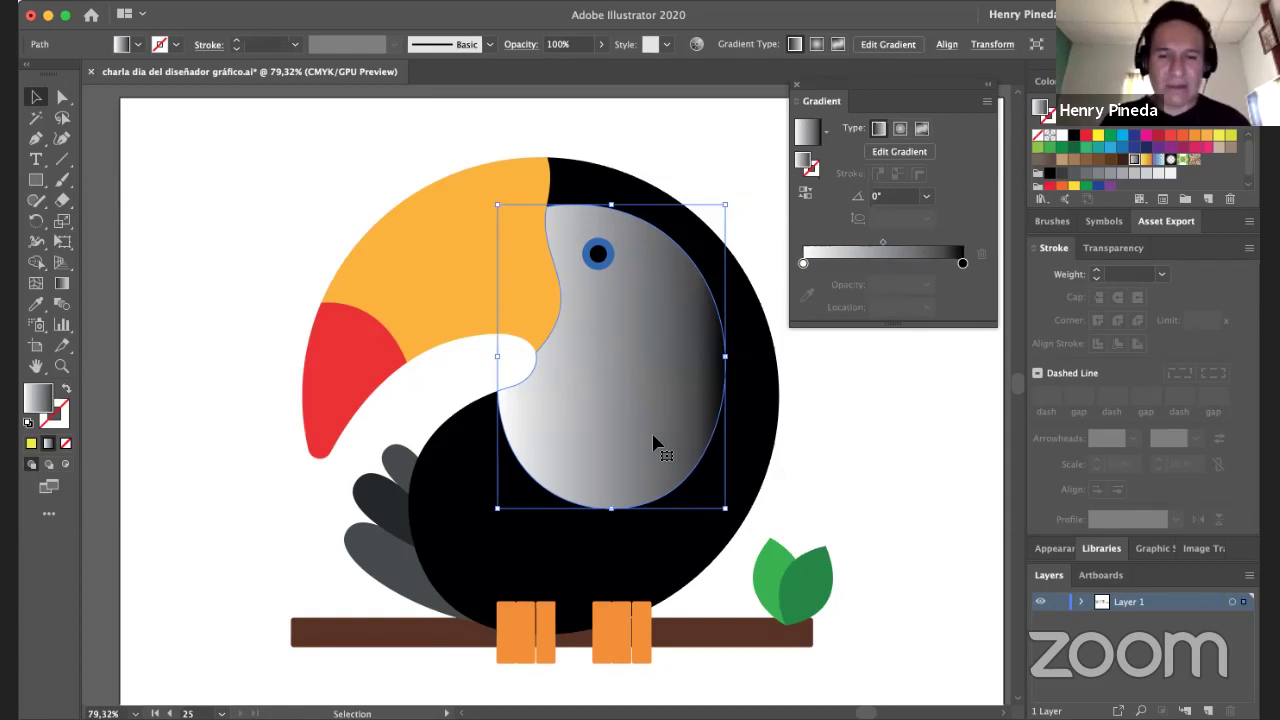
drag(898, 87, 902, 114)
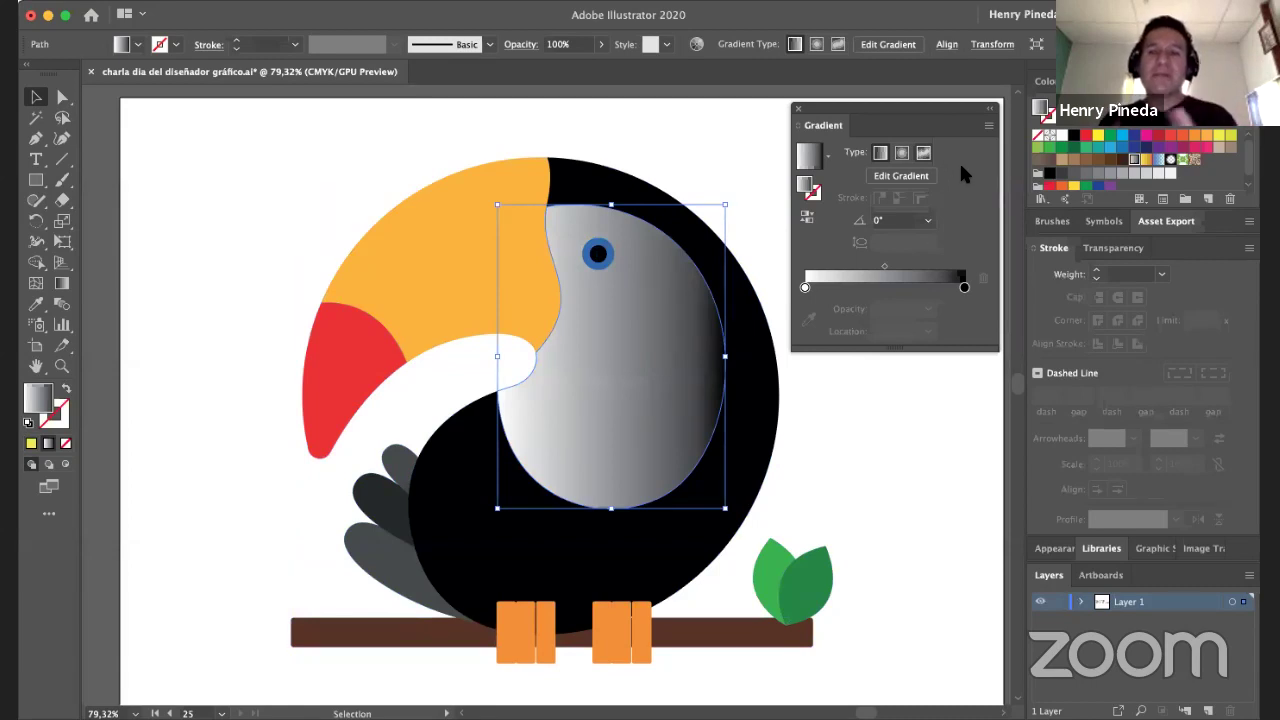
click(923, 152)
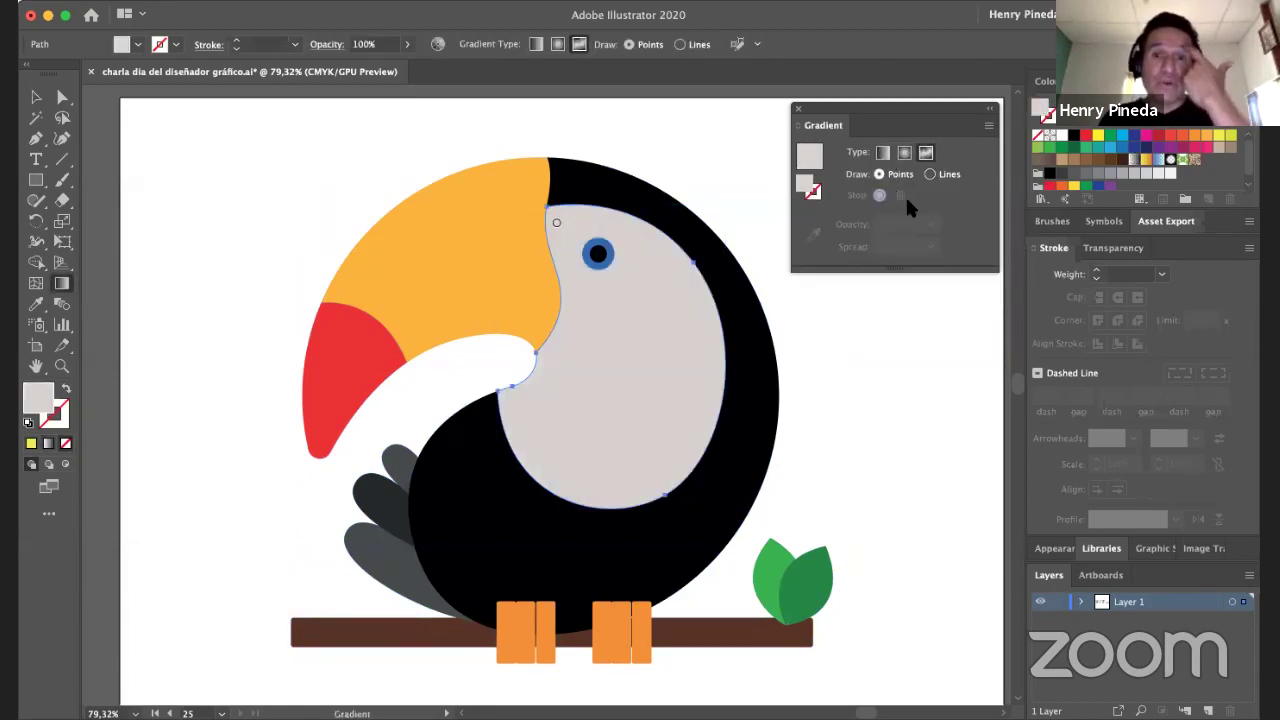
Add a freeform colour stop at the centre of the toucan's face and colour it yellow-green.
click(634, 353)
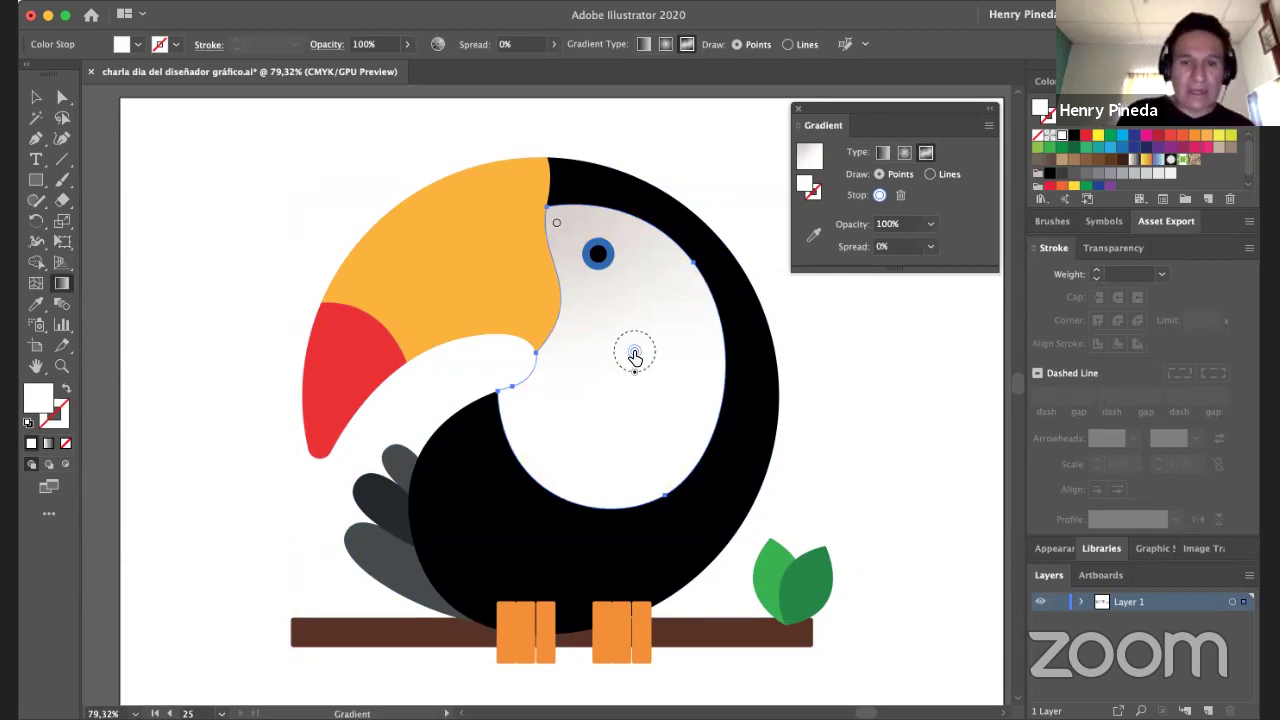
double_click(634, 355)
click(414, 443)
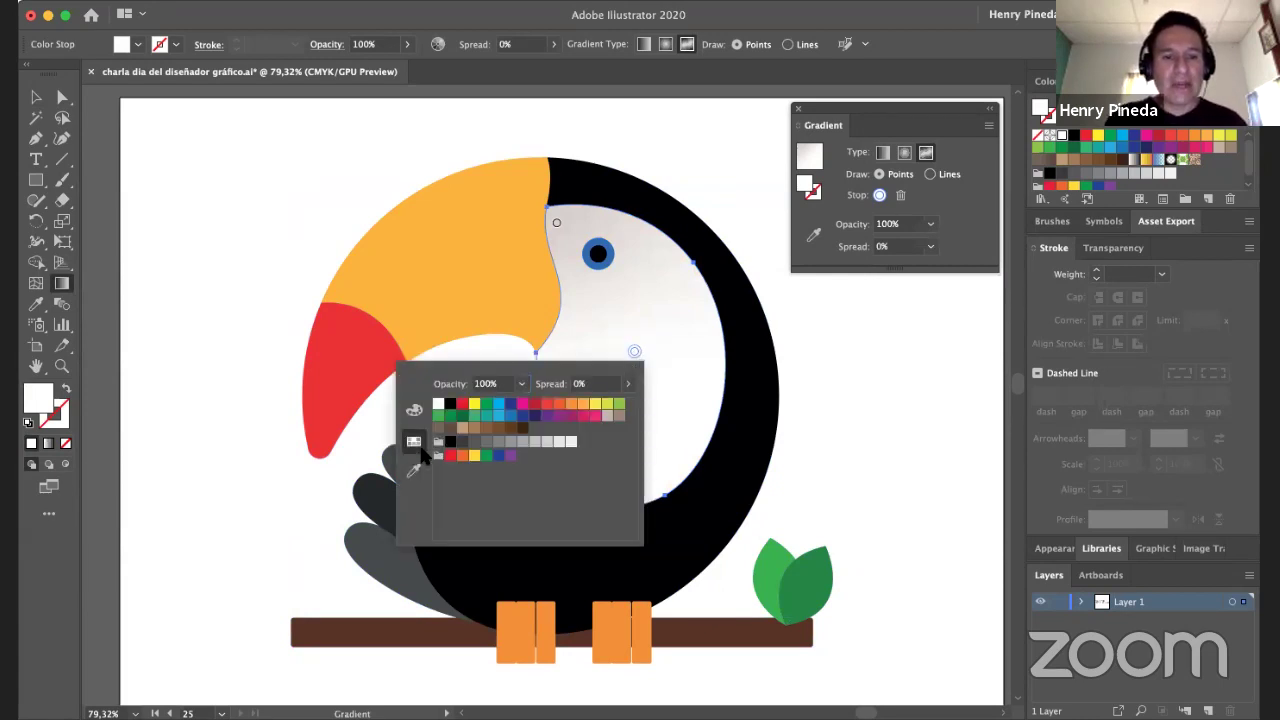
click(605, 406)
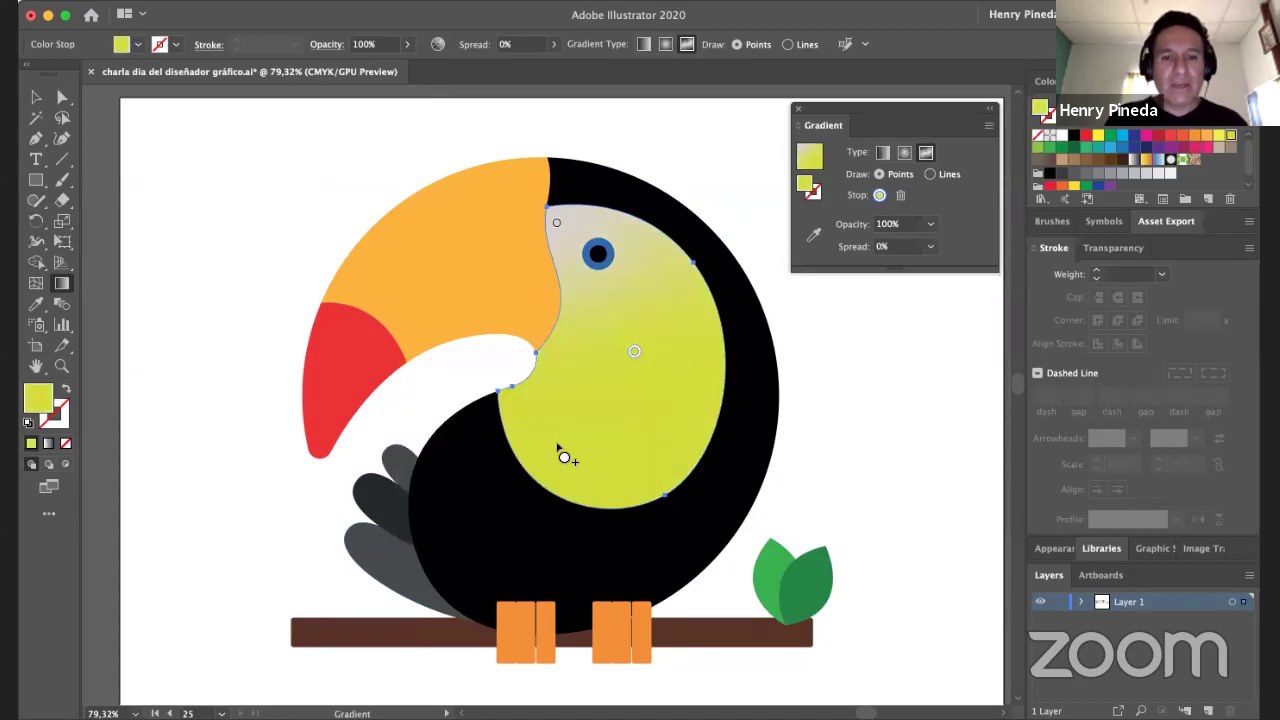
Add another freeform colour stop in the lower left of the toucan's face and colour it red.
click(558, 444)
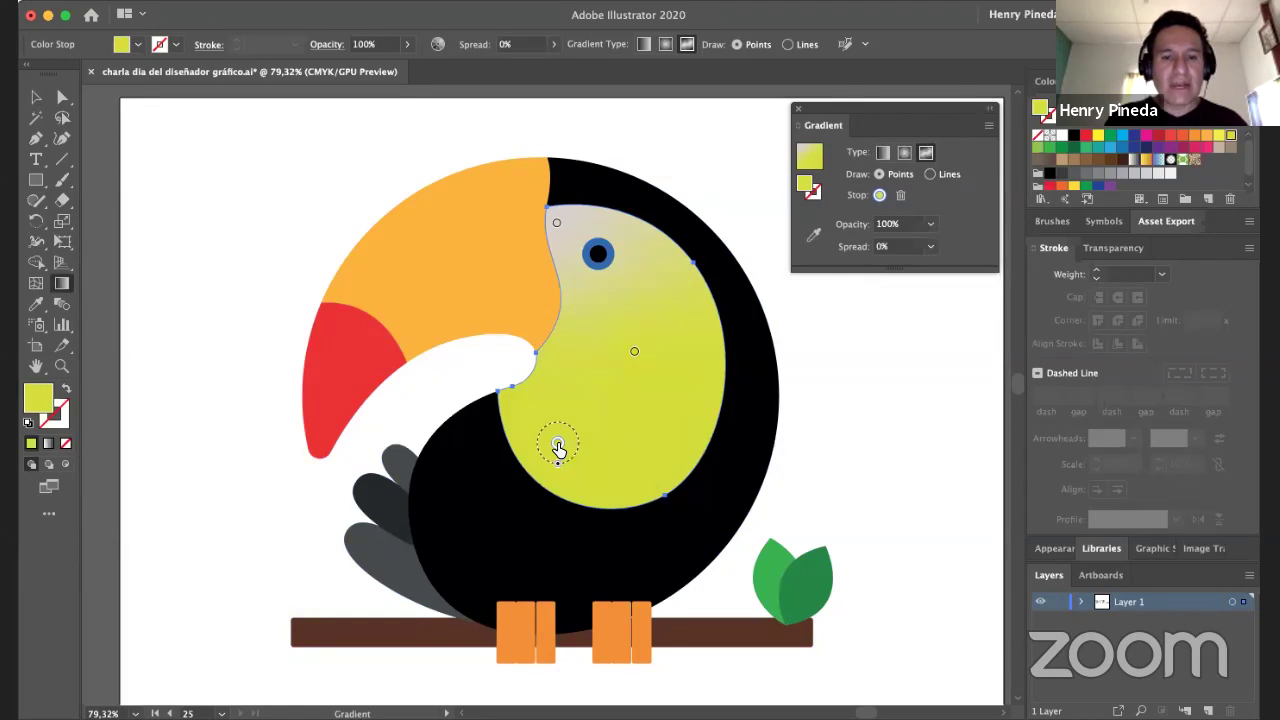
double_click(558, 446)
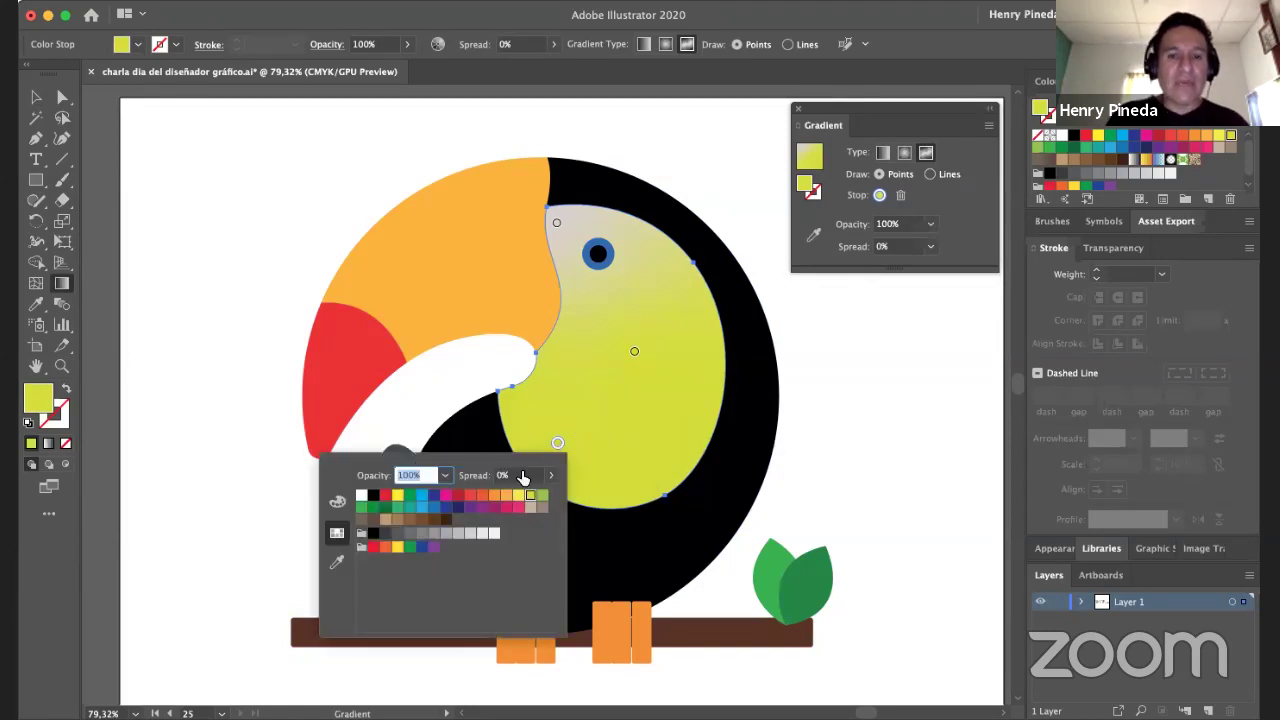
click(470, 495)
click(613, 413)
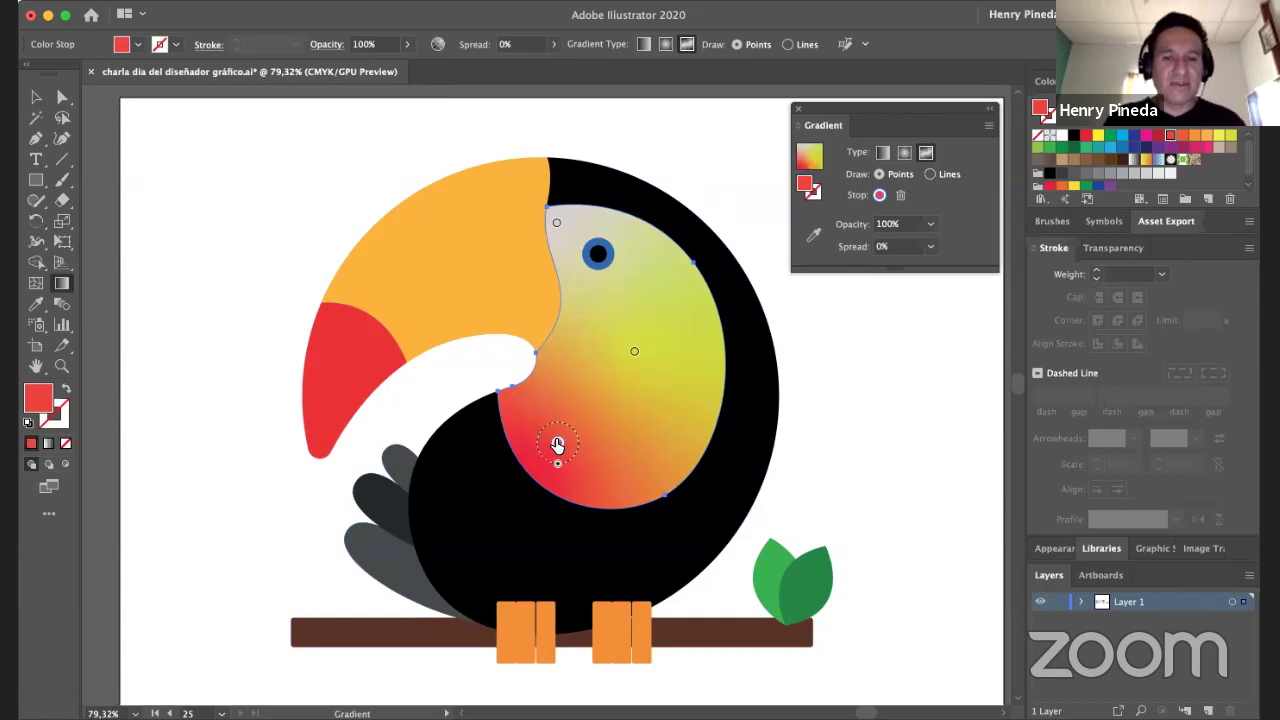
Reposition the face's gradient stops so the red one sits directly below the yellow-green one near the centre.
drag(557, 443, 646, 418)
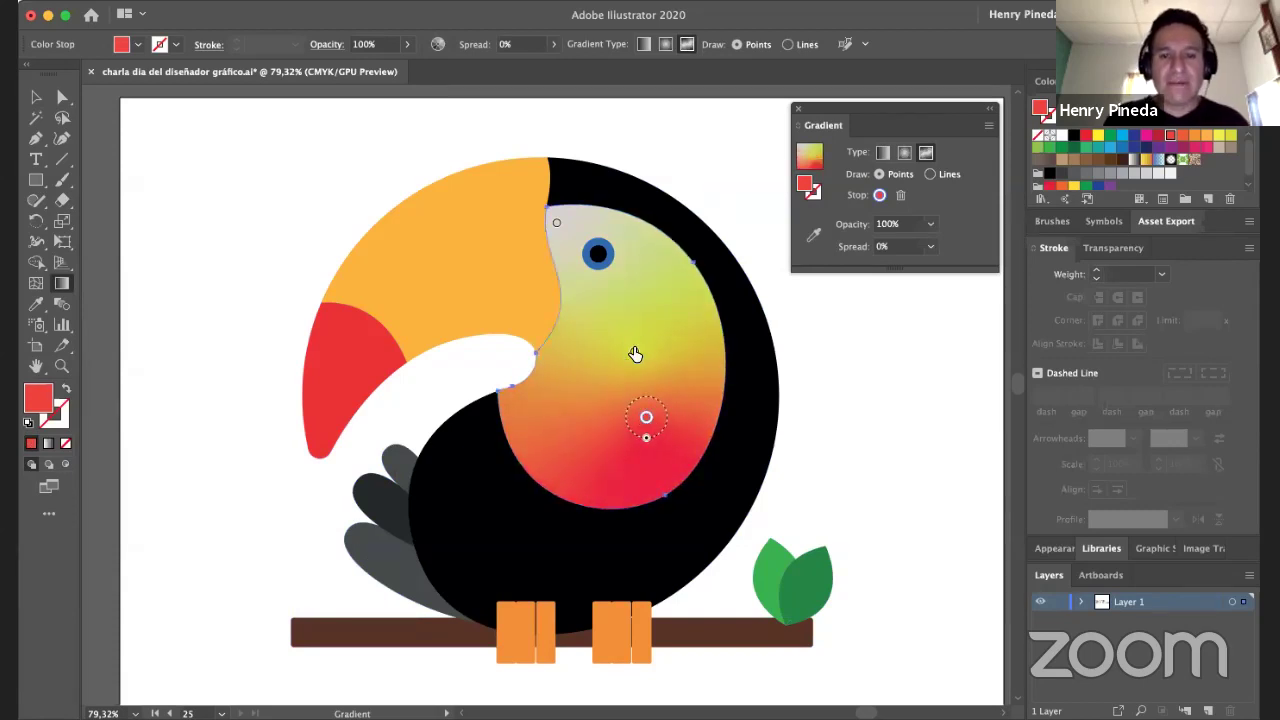
drag(634, 351, 585, 390)
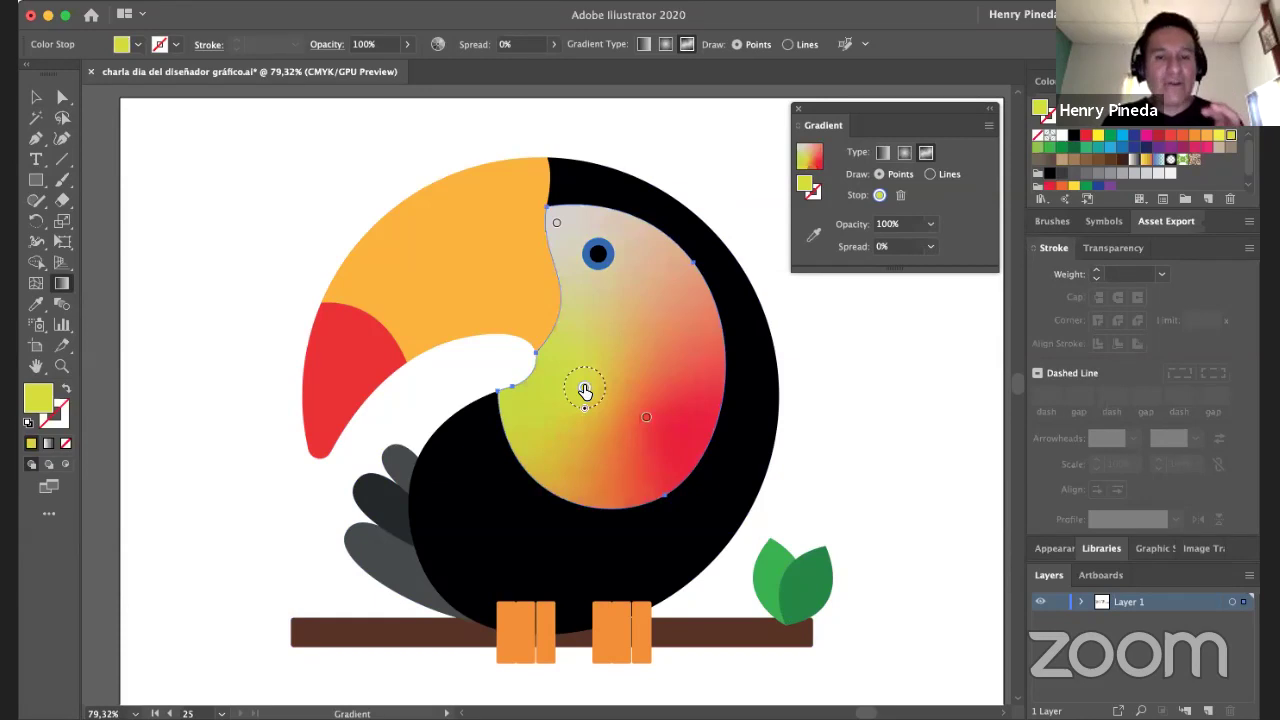
drag(585, 390, 640, 358)
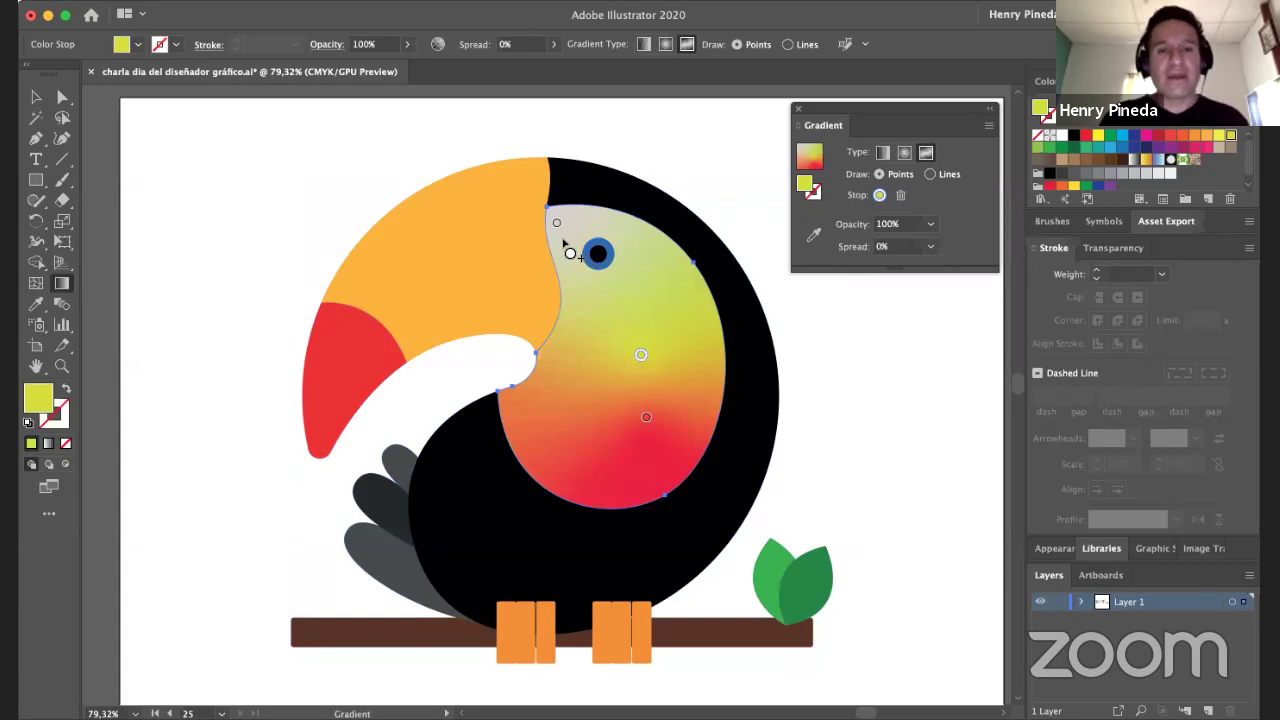
Recolour the grey gradient stop beside the toucan's eye to pink.
click(557, 223)
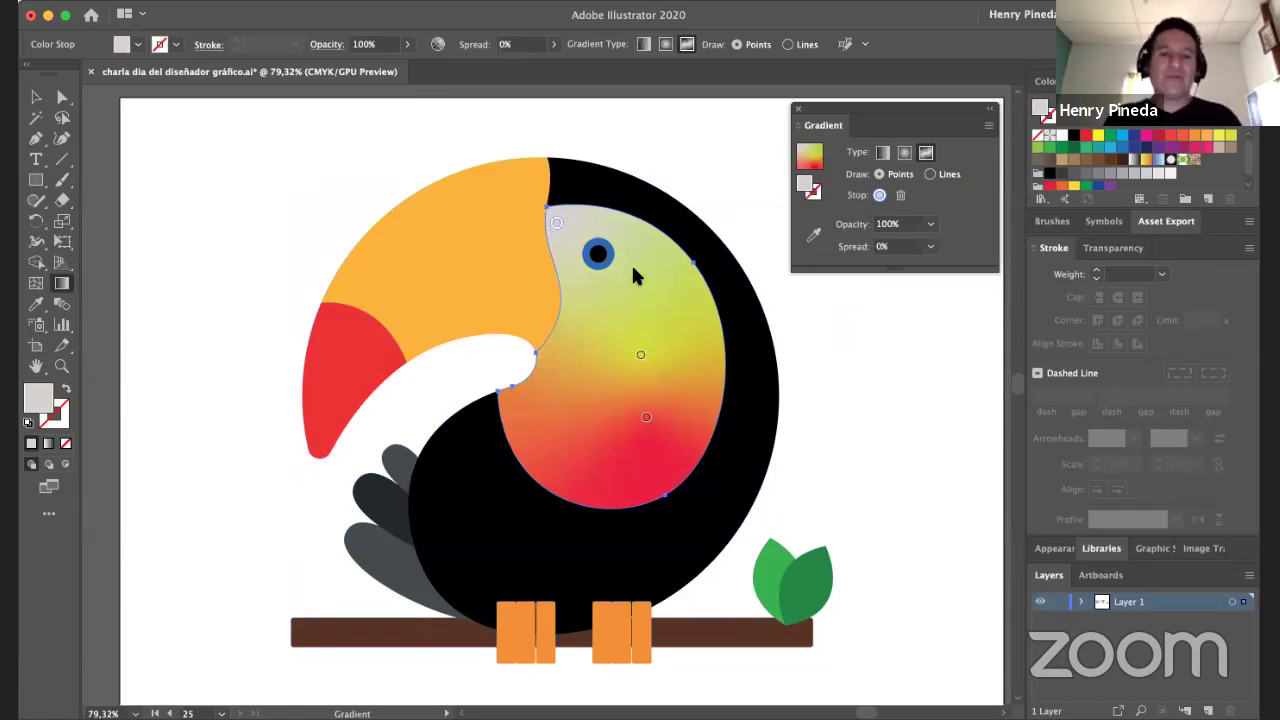
double_click(556, 226)
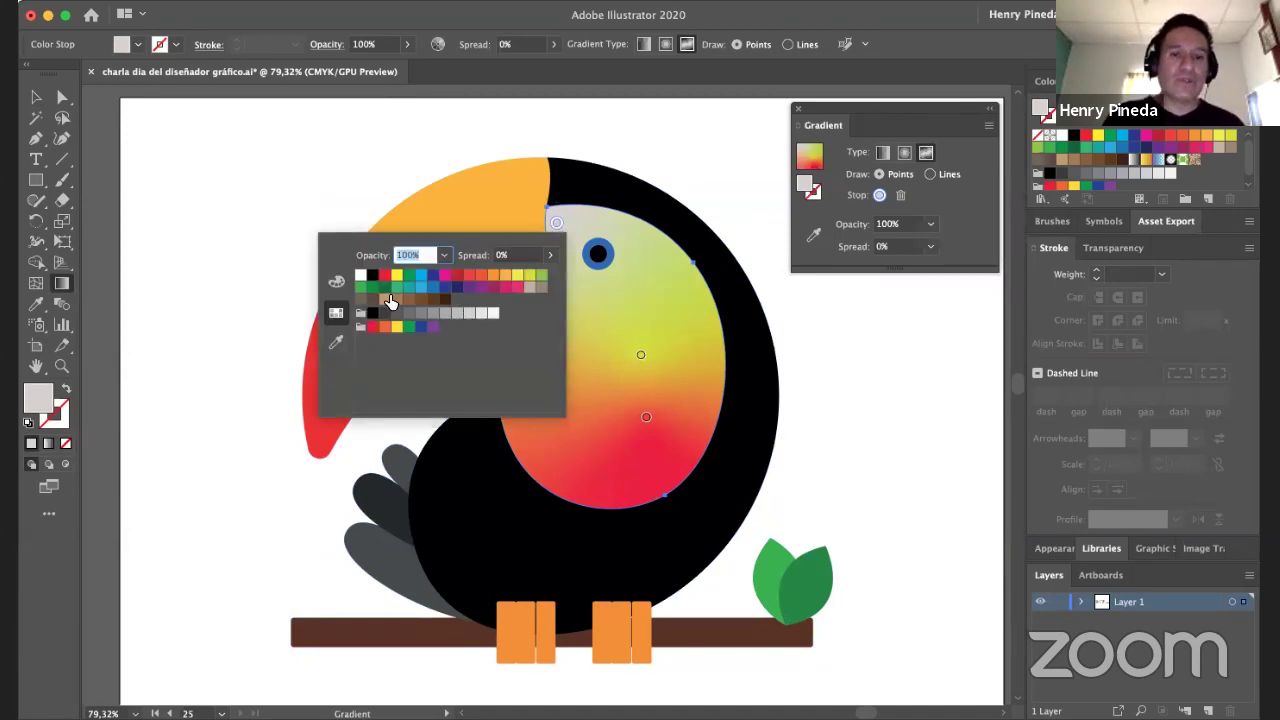
click(514, 291)
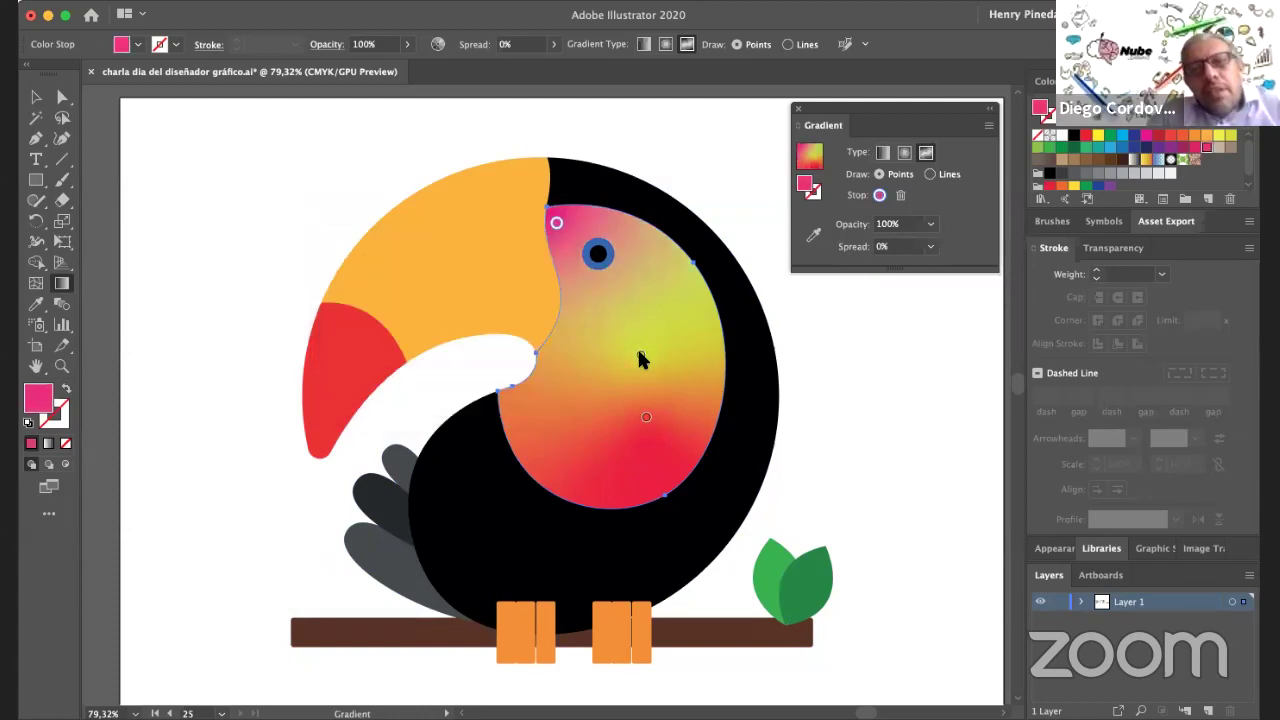
Move the yellow-green stop toward the face's right edge and the red stop toward its lower edge, and finish gradient editing.
drag(641, 357, 684, 330)
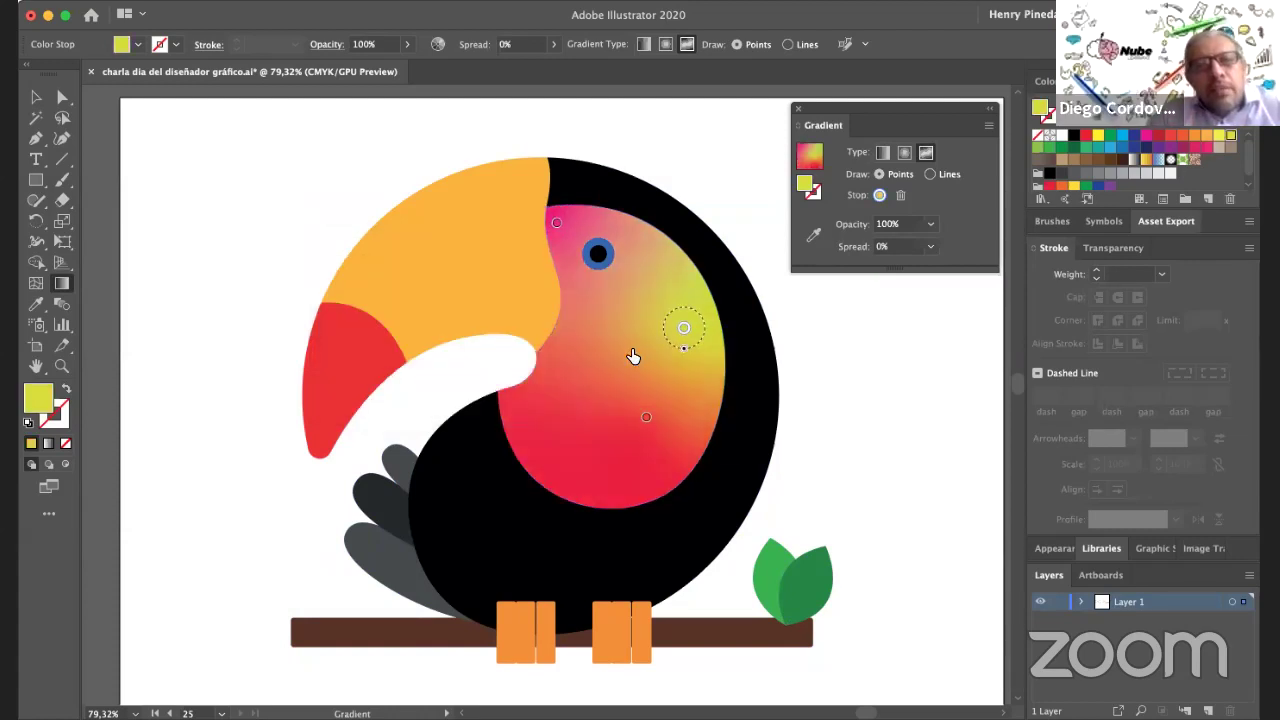
drag(646, 418, 612, 447)
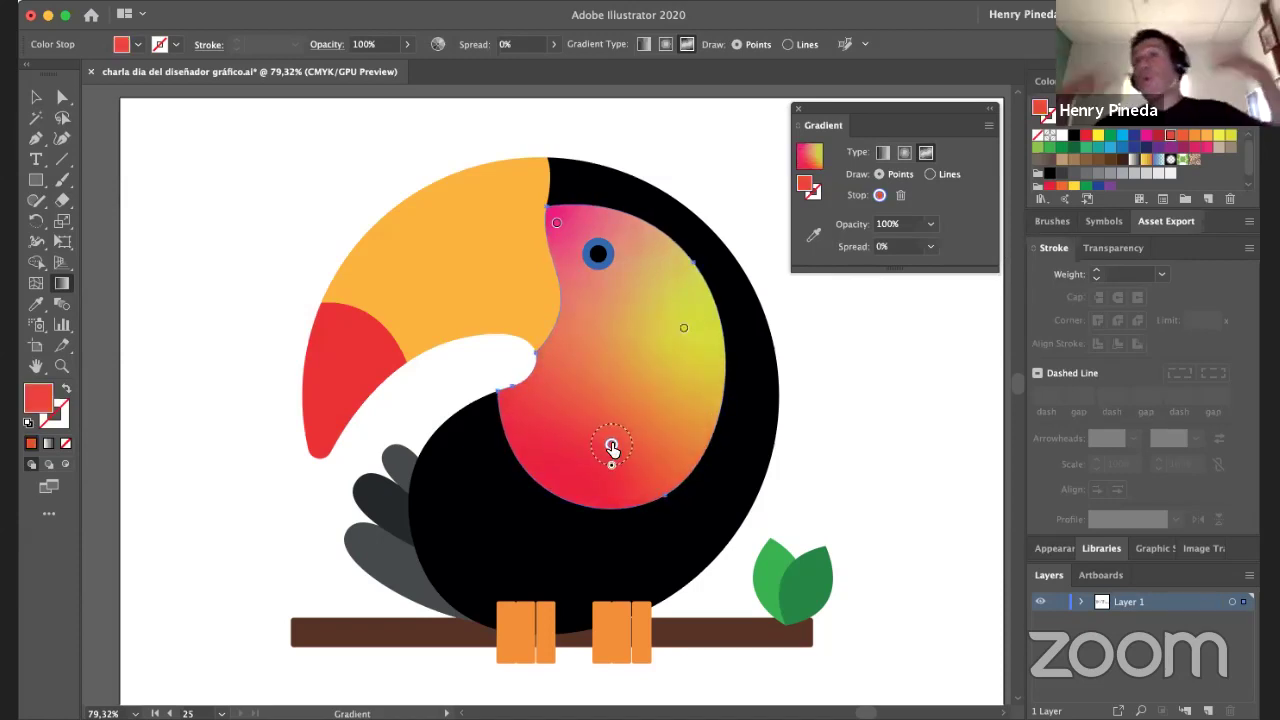
click(36, 97)
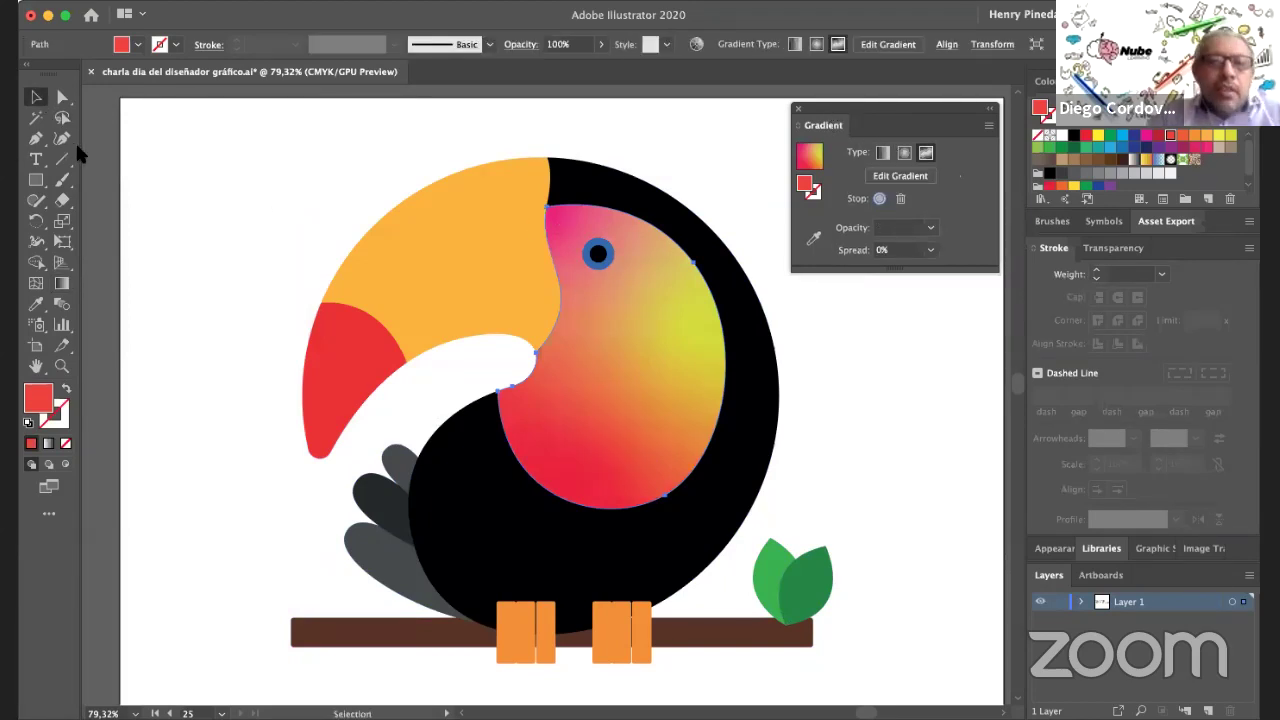
Deselect the toucan's face and dock the floating Gradient panel alongside Stroke and Transparency.
click(108, 220)
scroll(523, 297, down, 1)
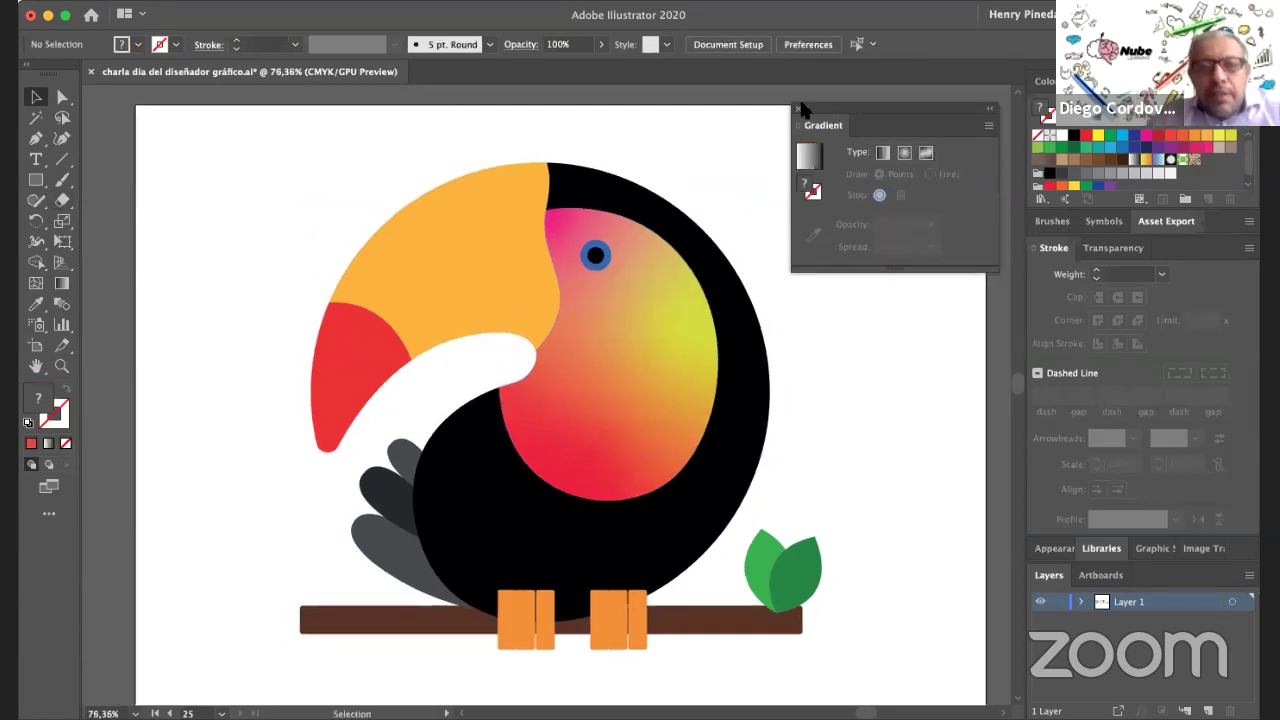
mouse_move(828, 107)
mouse_down()
mouse_move(960, 176)
mouse_move(1150, 632)
mouse_move(1182, 250)
mouse_up()
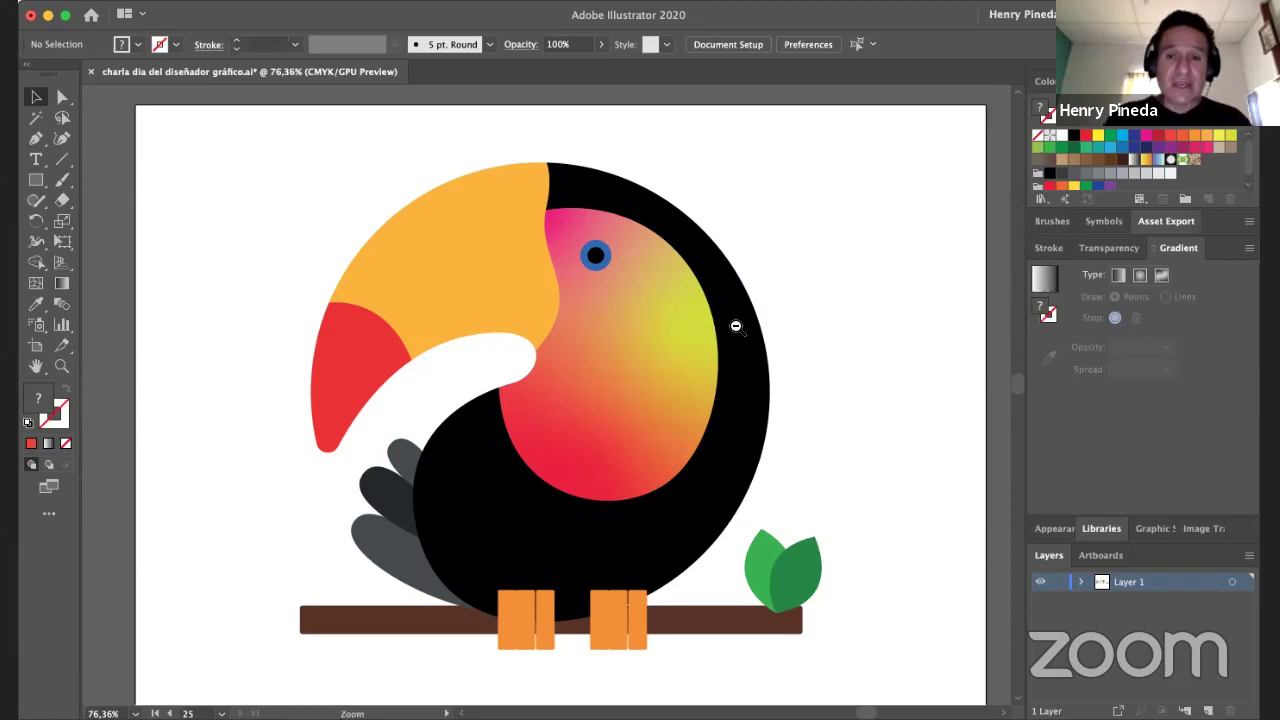
Examine the Adobe Photoshop CC beginners' course poster on the artboard beside the toucan illustration.
drag(737, 323, 463, 307)
scroll(806, 374, down, 5)
scroll(600, 377, right, 5)
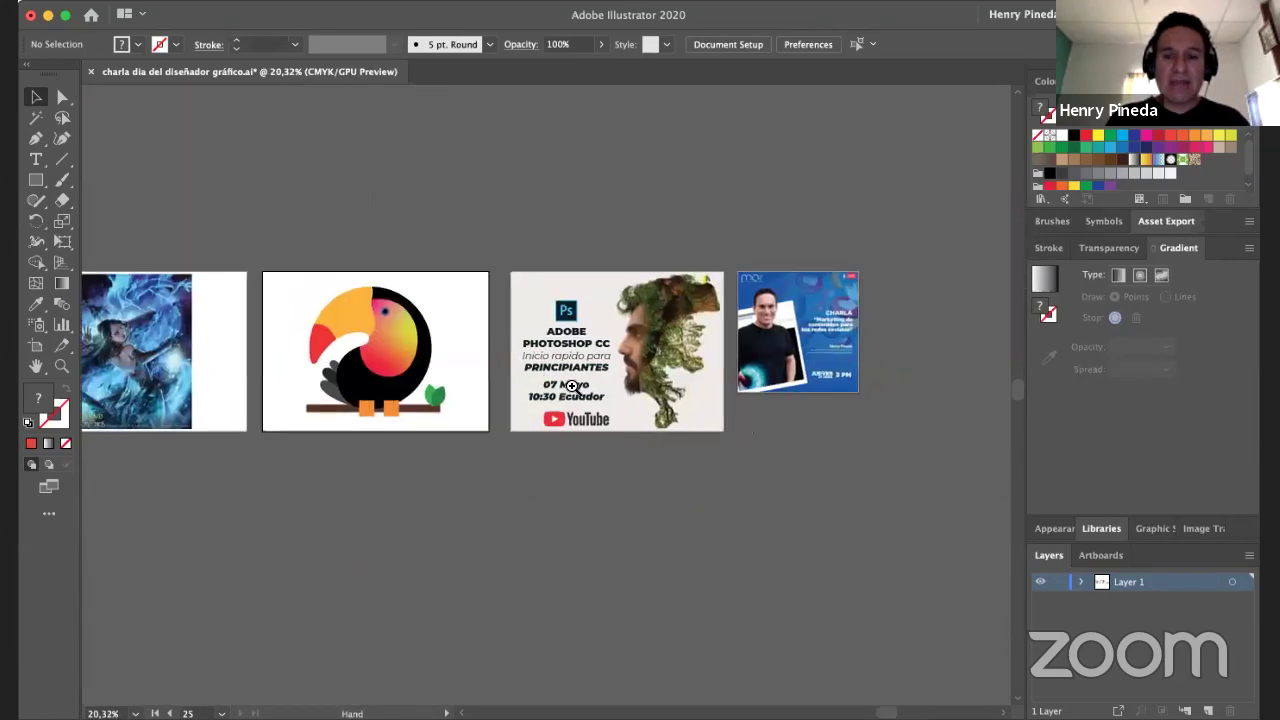
drag(627, 374, 594, 371)
scroll(594, 371, up, 3)
scroll(594, 371, right, 2)
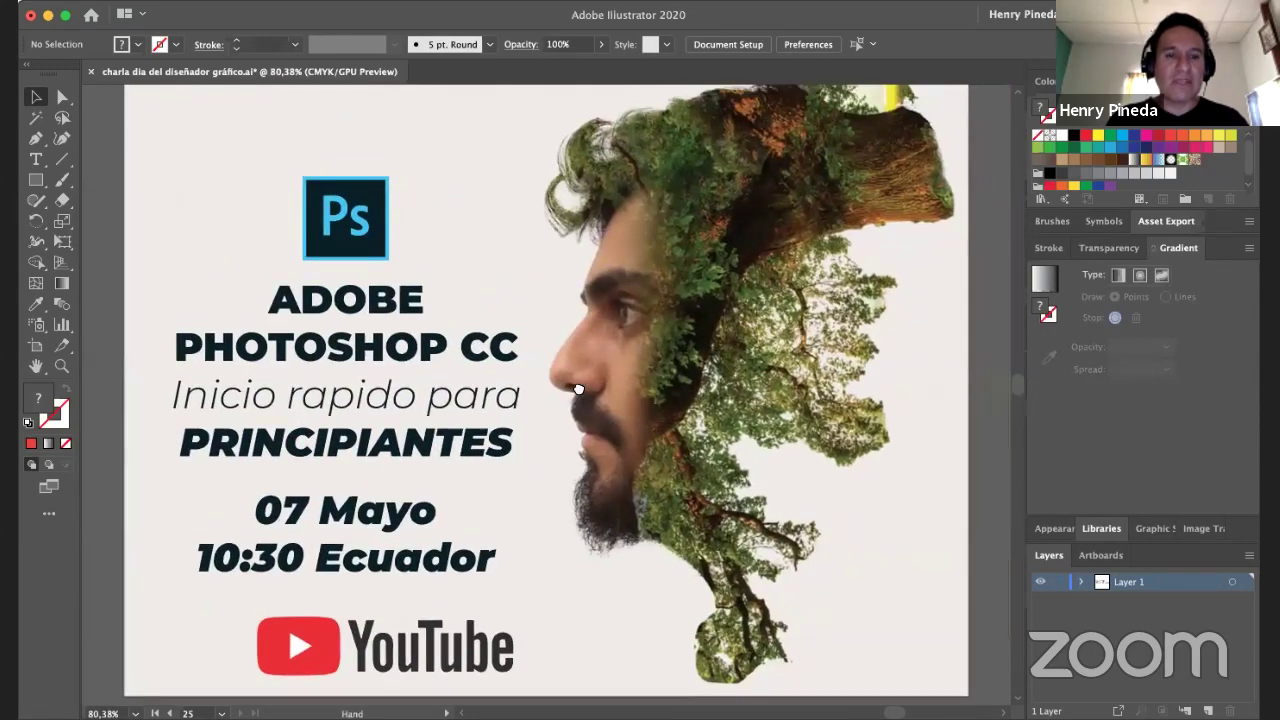
scroll(565, 390, right, 1)
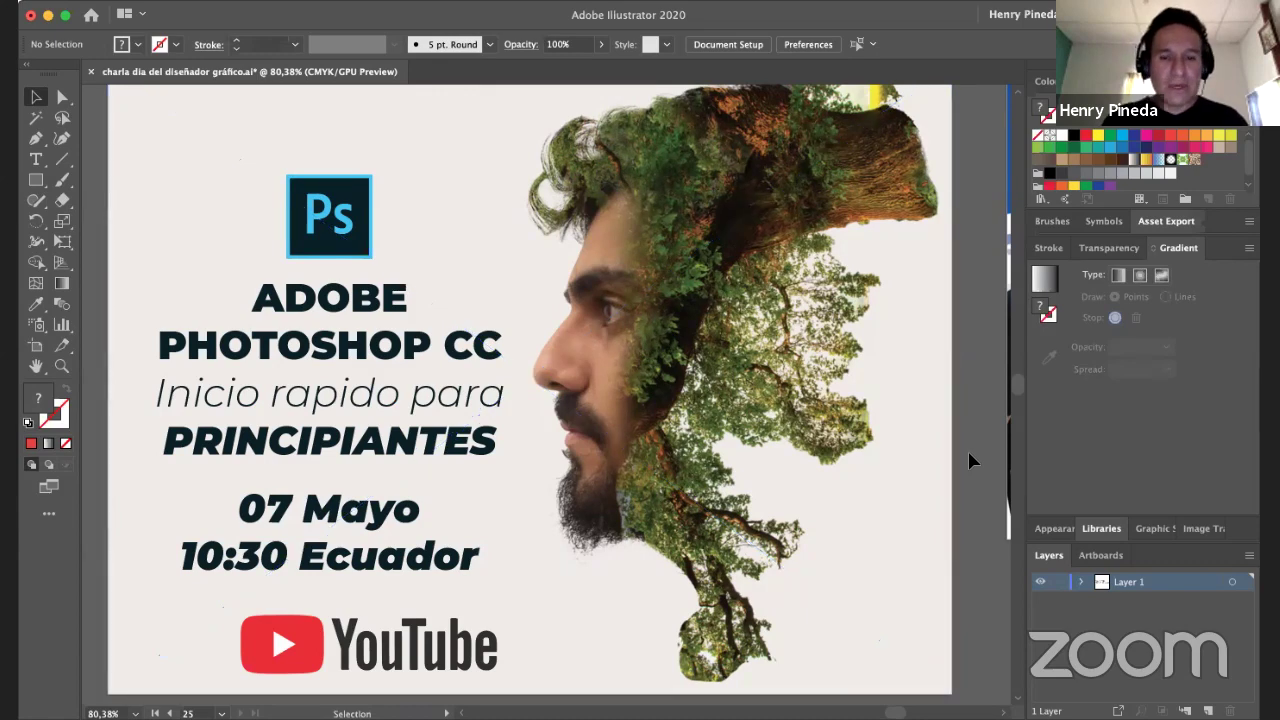
Examine the social media content marketing talk flyer, and return past the Photoshop poster toward the toucan artboard.
scroll(934, 449, right, 10)
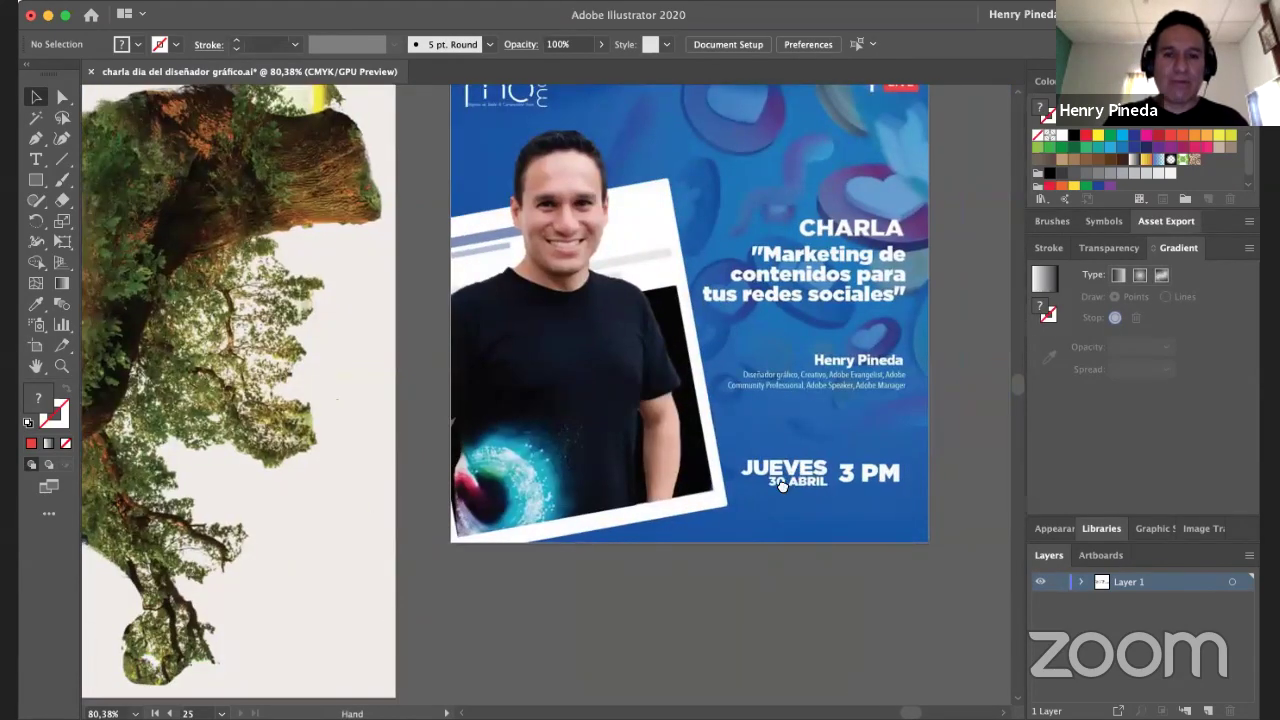
scroll(782, 485, up, 2)
scroll(782, 485, right, 2)
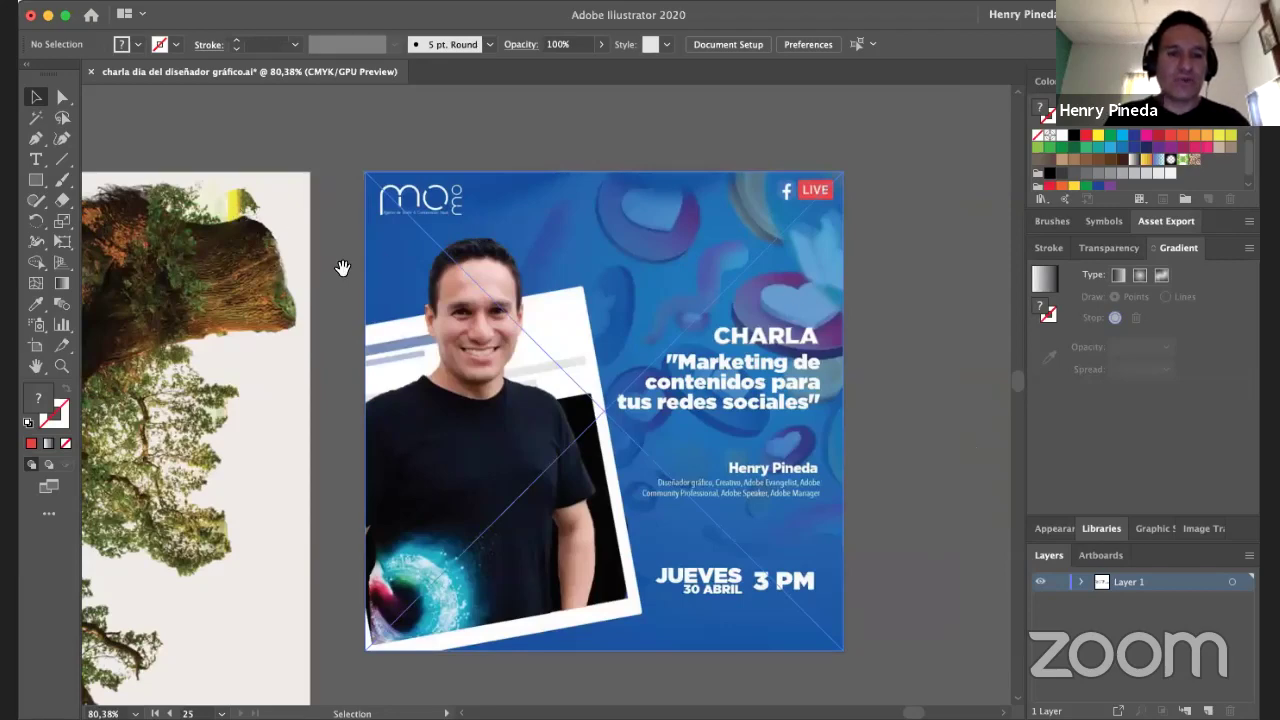
scroll(774, 277, left, 2)
scroll(774, 277, left, 18)
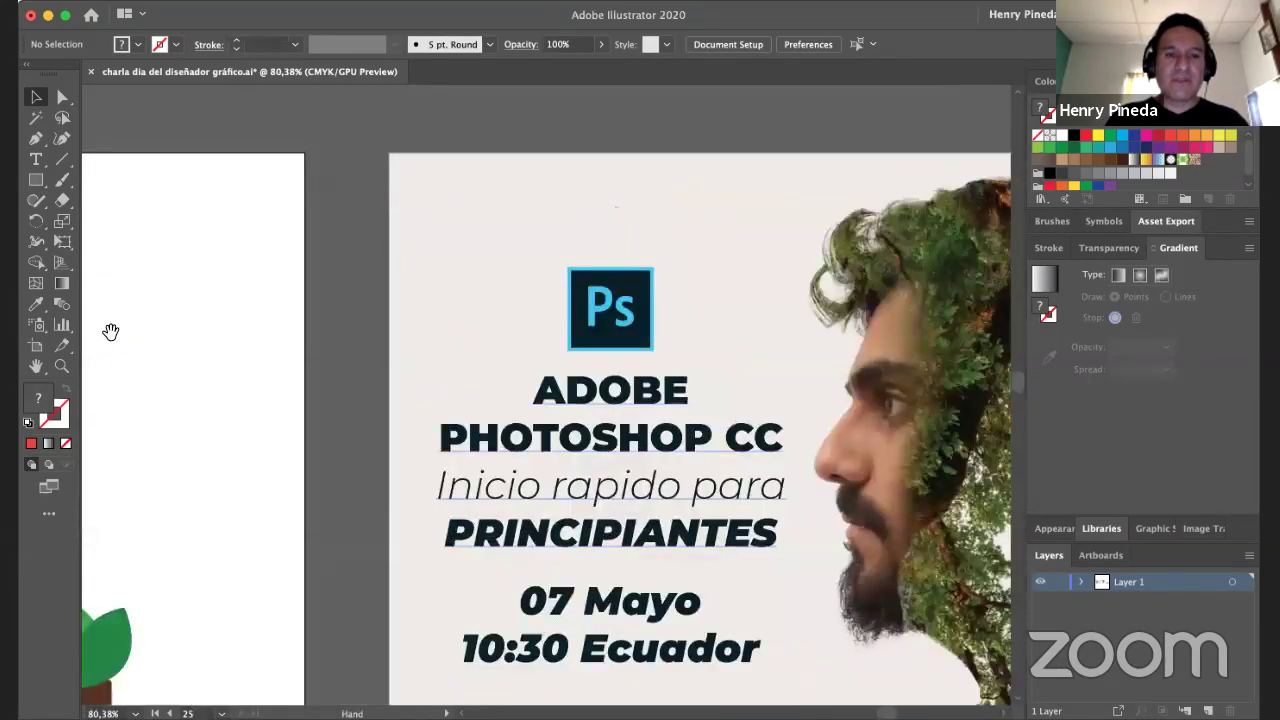
scroll(531, 263, left, 20)
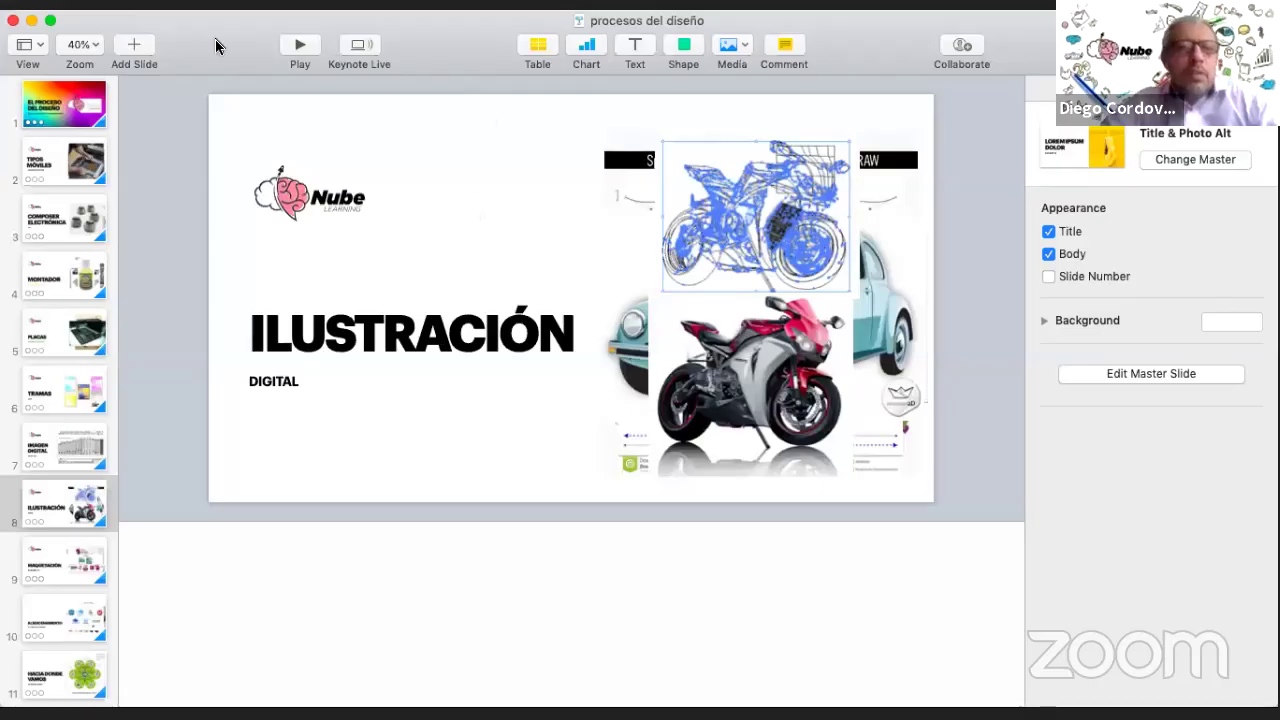
Play the "procesos del diseño" Keynote presentation from the Ilustración slide and advance to the Maquetación slide.
click(300, 44)
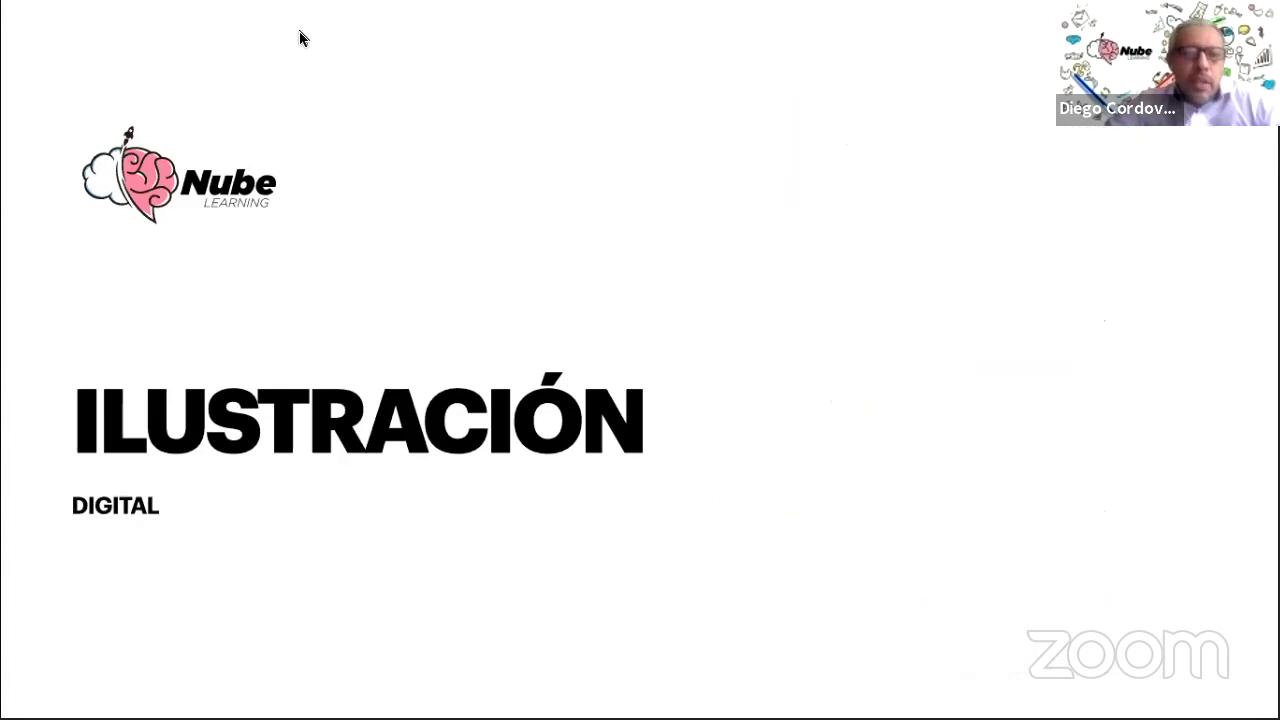
key(Right)
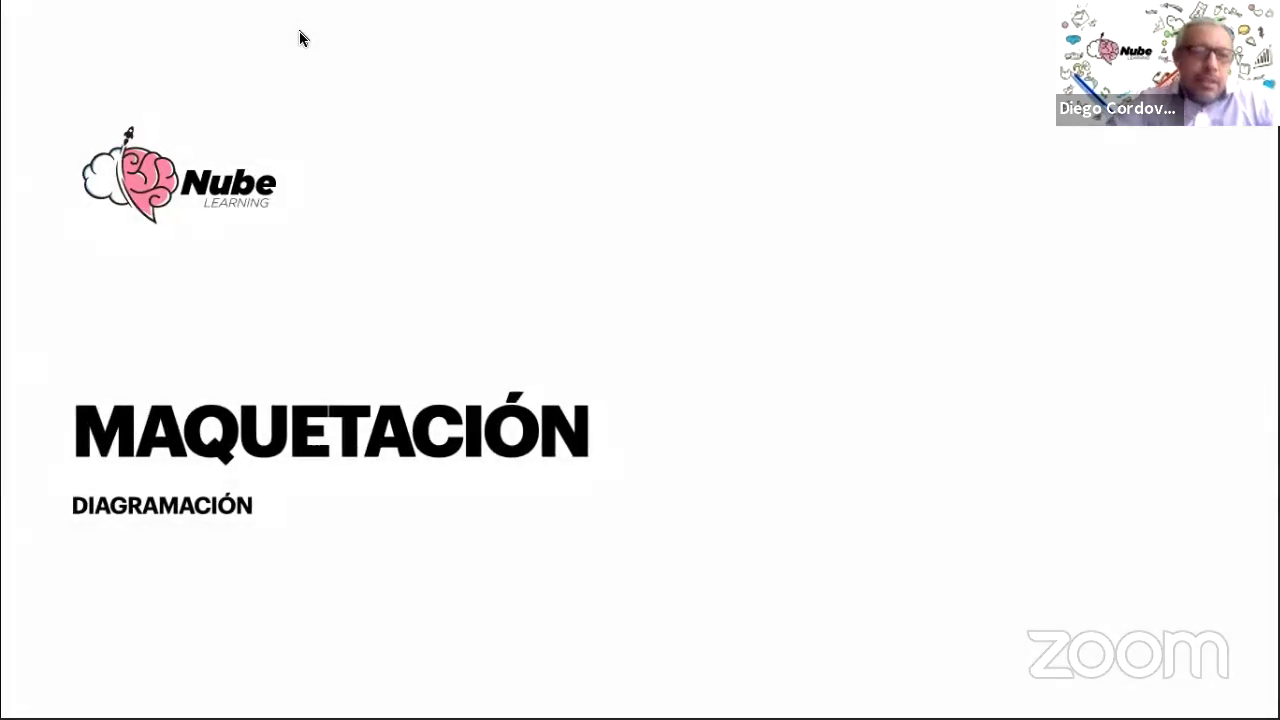